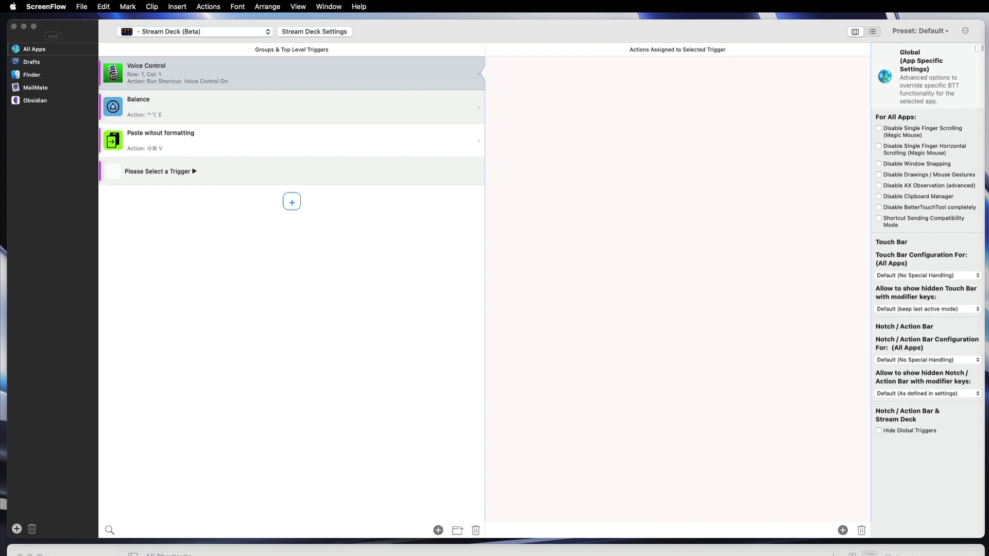
Review the actions assigned to the global Balance, Voice Control and Paste witout formatting triggers.
{"action": "left_click", "coordinate": [331, 110]}
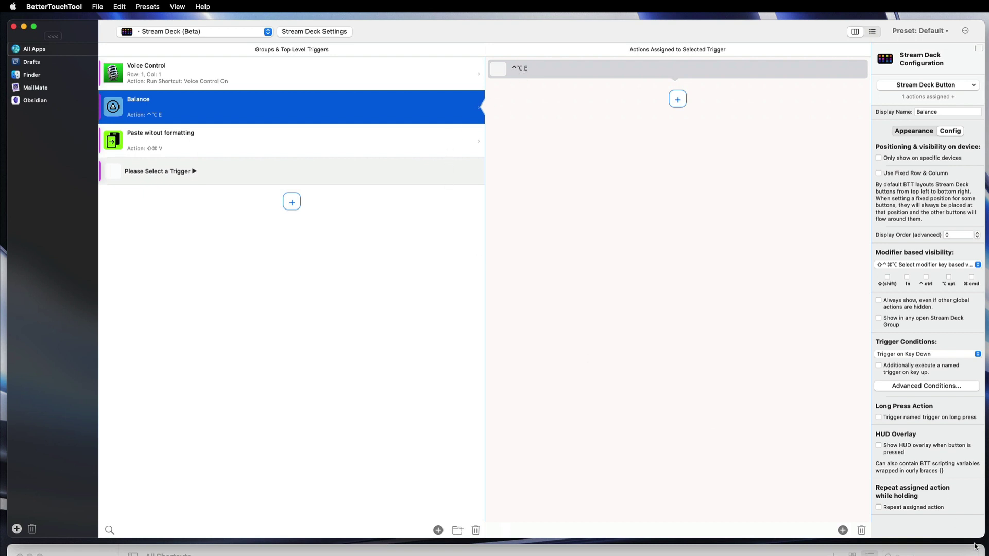
{"action": "left_click", "coordinate": [290, 78]}
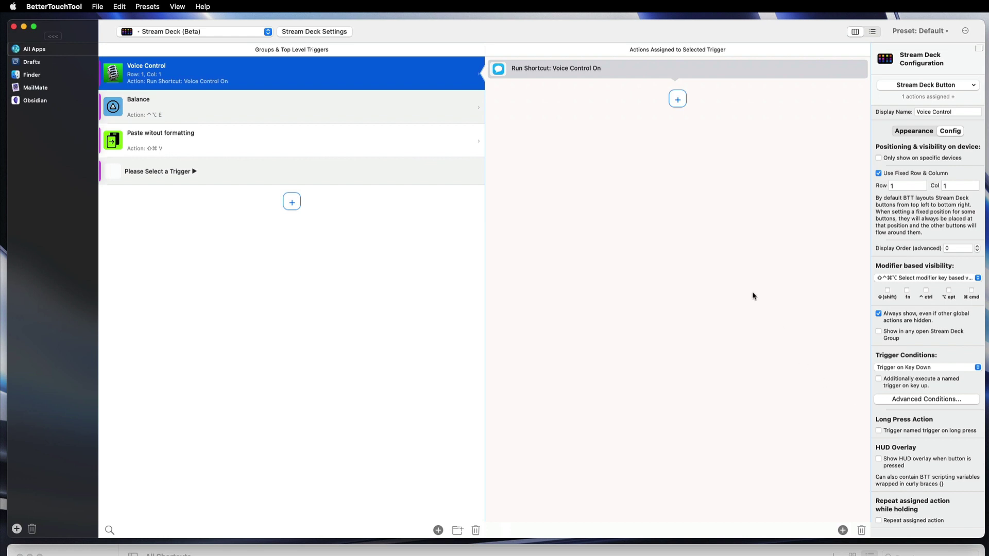
{"action": "left_click", "coordinate": [289, 150]}
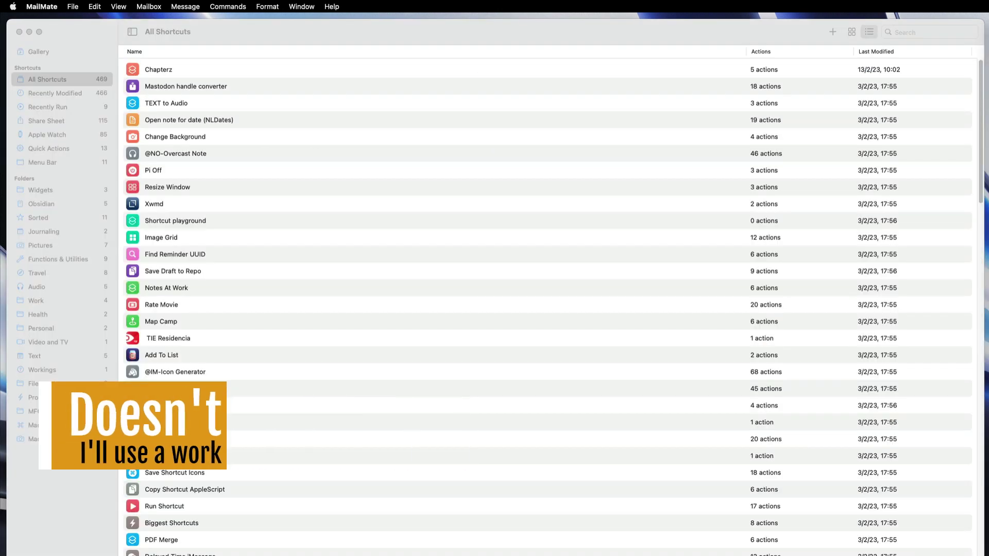
Find BetterTouchTool with the launcher search "btt" and switch to it.
{"action": "key", "text": "alt+space"}
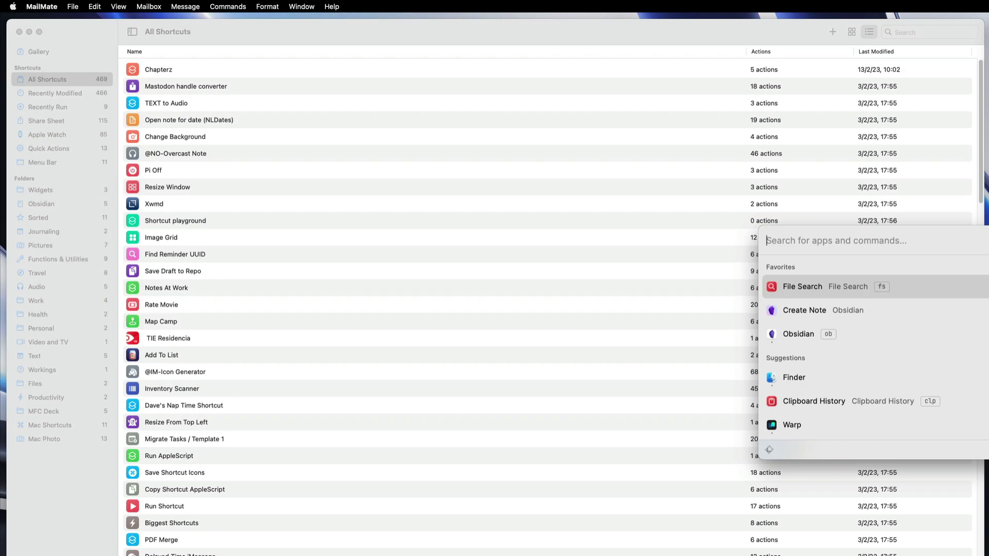
{"action": "type", "text": "btt"}
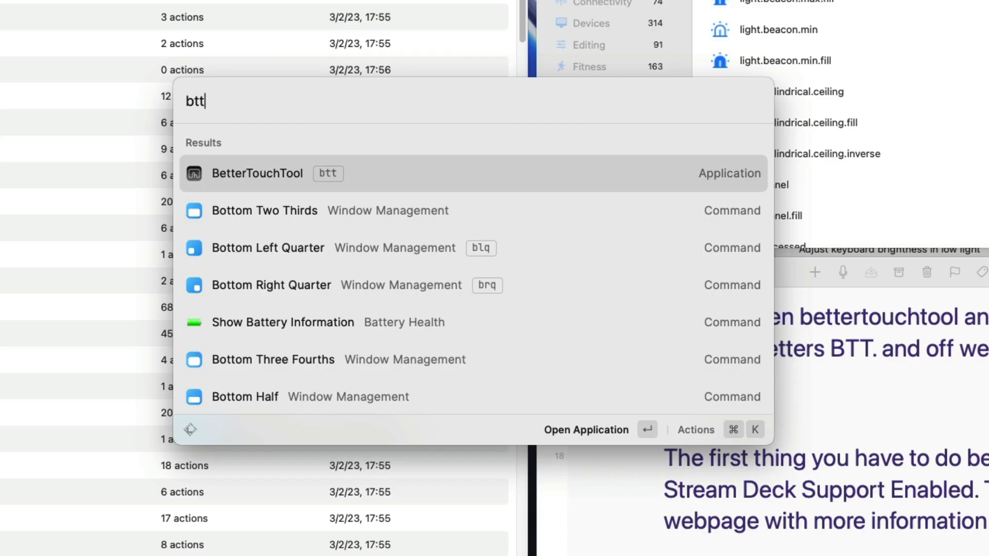
{"action": "key", "text": "Return"}
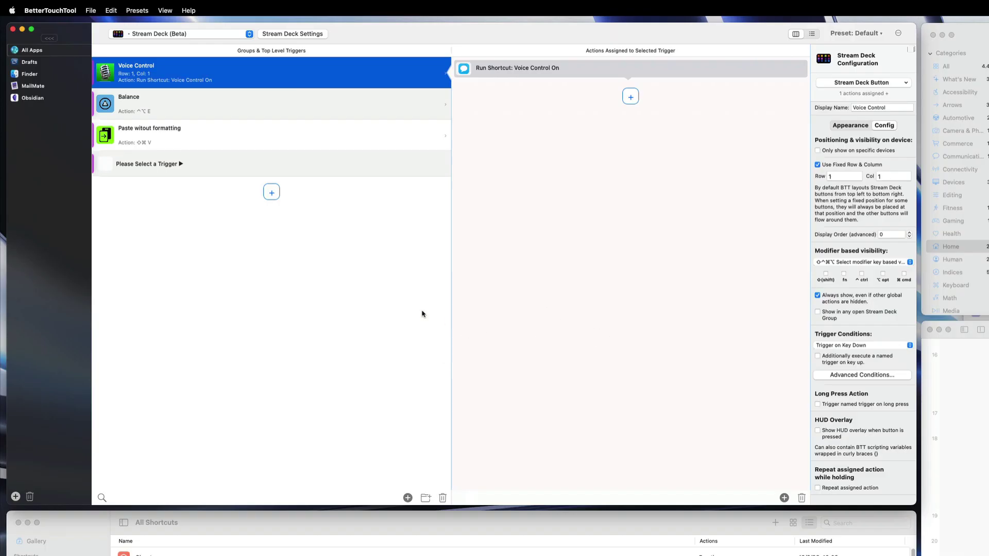
View the Stream Deck support and operating mode options in the application settings, and close the settings window.
{"action": "left_click", "coordinate": [53, 12]}
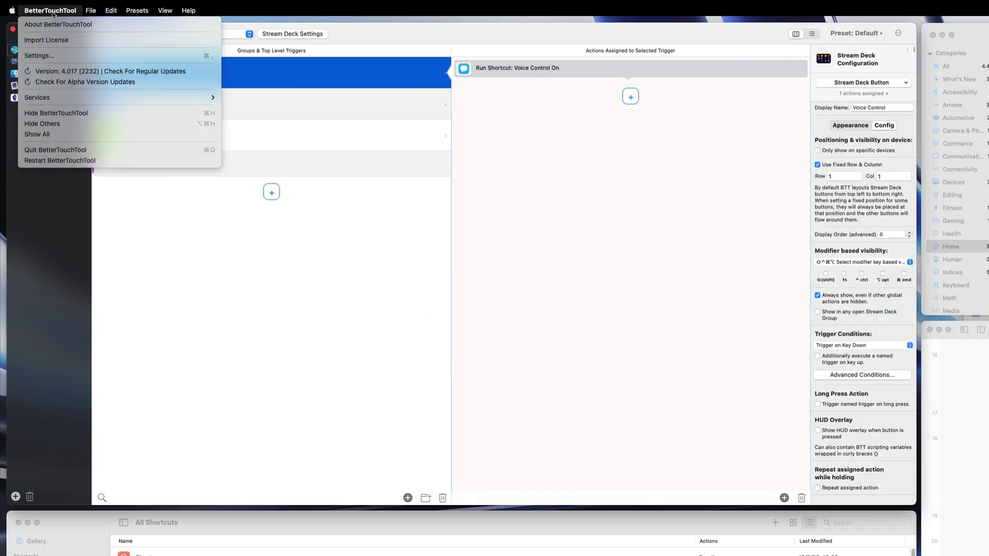
{"action": "left_click", "coordinate": [72, 55]}
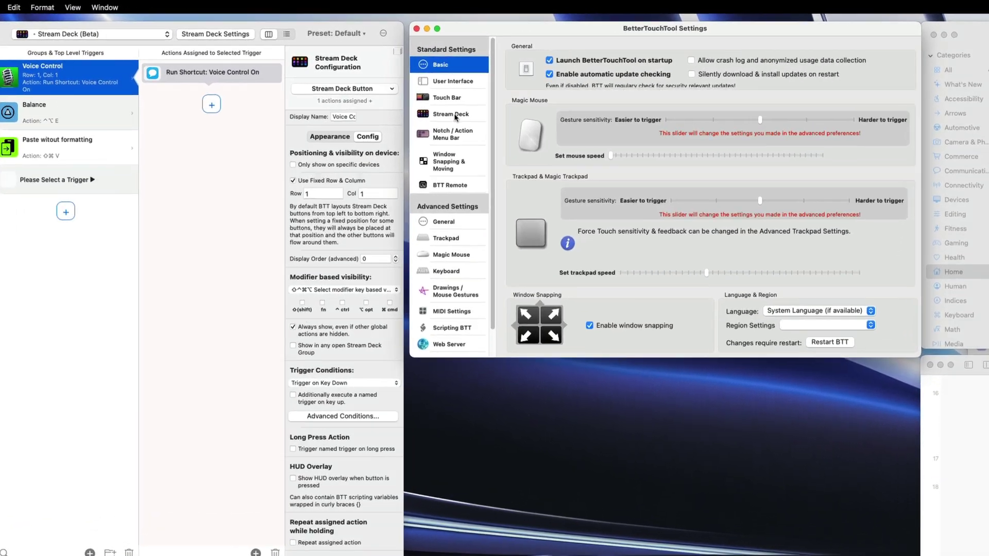
{"action": "left_click", "coordinate": [450, 115]}
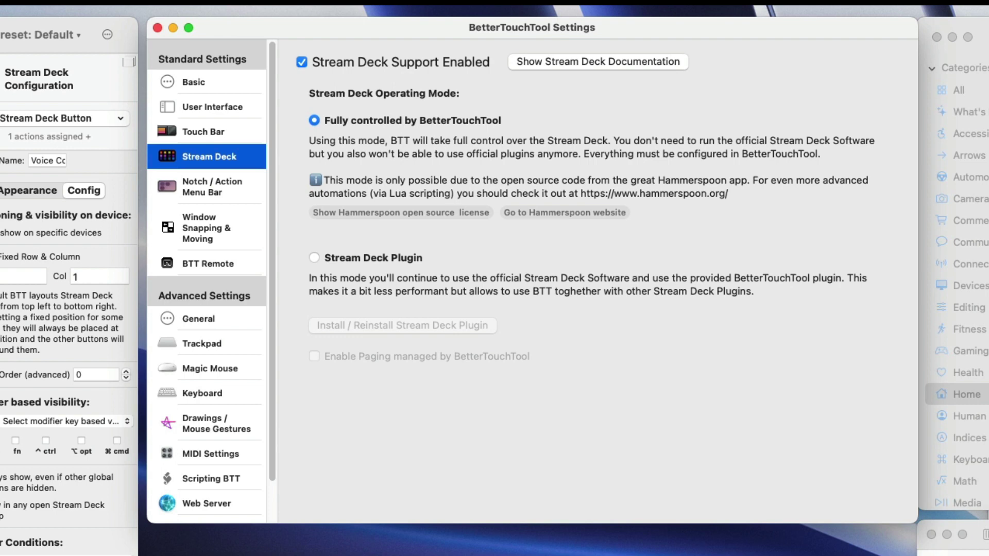
{"action": "left_click", "coordinate": [158, 28]}
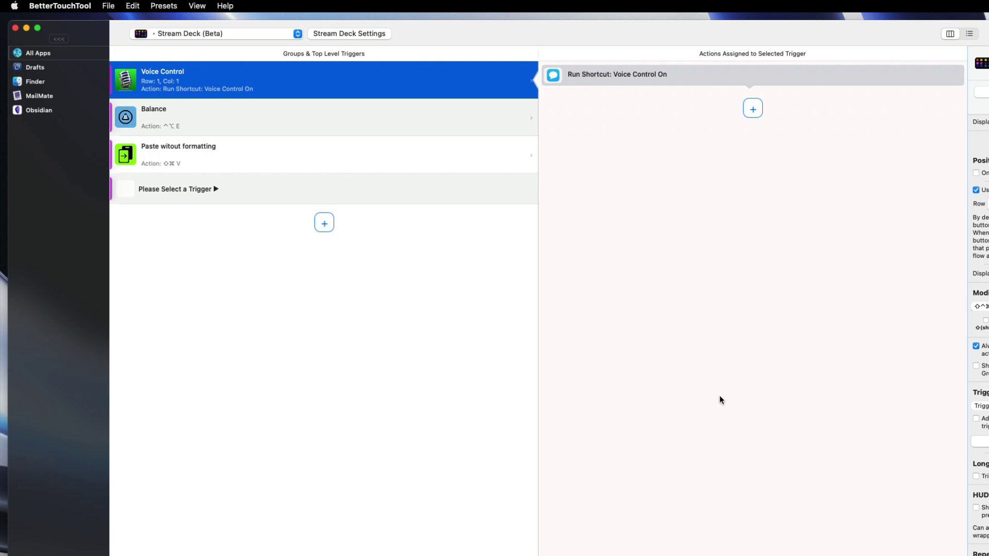
Inspect the actions assigned to the global Balance, Voice Control and Paste witout formatting buttons in turn.
{"action": "left_click", "coordinate": [278, 111]}
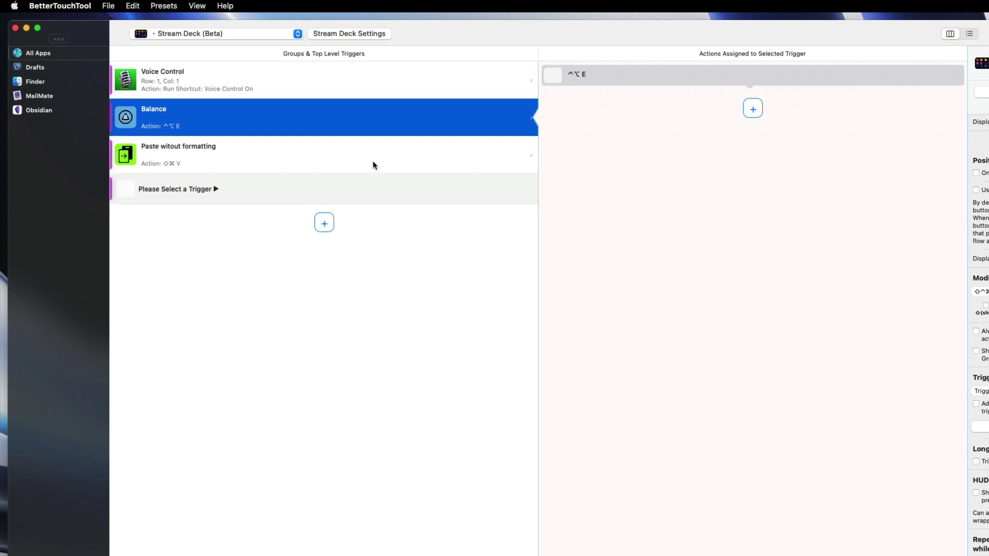
{"action": "key", "text": "Tab"}
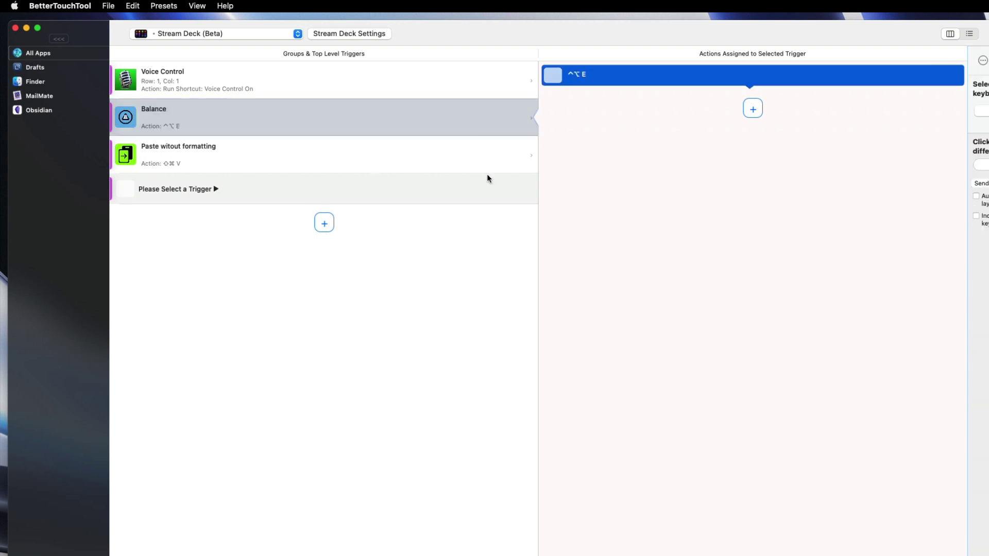
{"action": "left_click", "coordinate": [328, 75]}
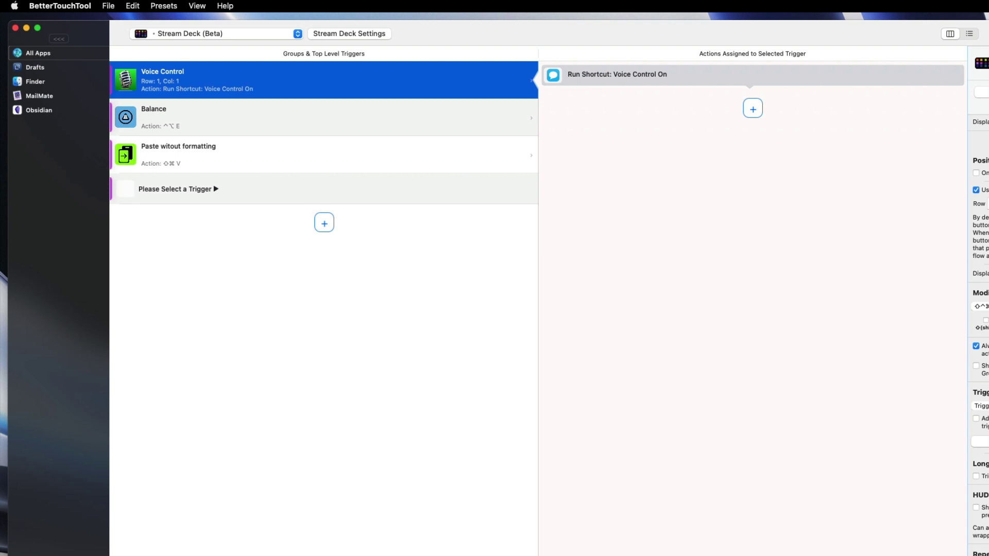
{"action": "key", "text": "Down"}
{"action": "key", "text": "Down"}
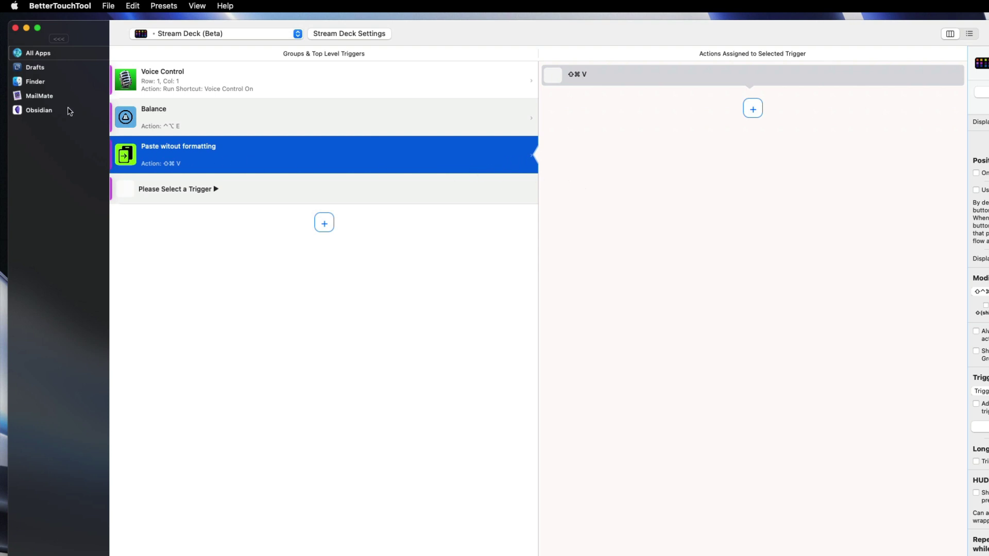
Inspect the app-specific Stream Deck triggers for Drafts and MailMate, including their Archive buttons.
{"action": "left_click", "coordinate": [41, 75]}
{"action": "left_click", "coordinate": [41, 71]}
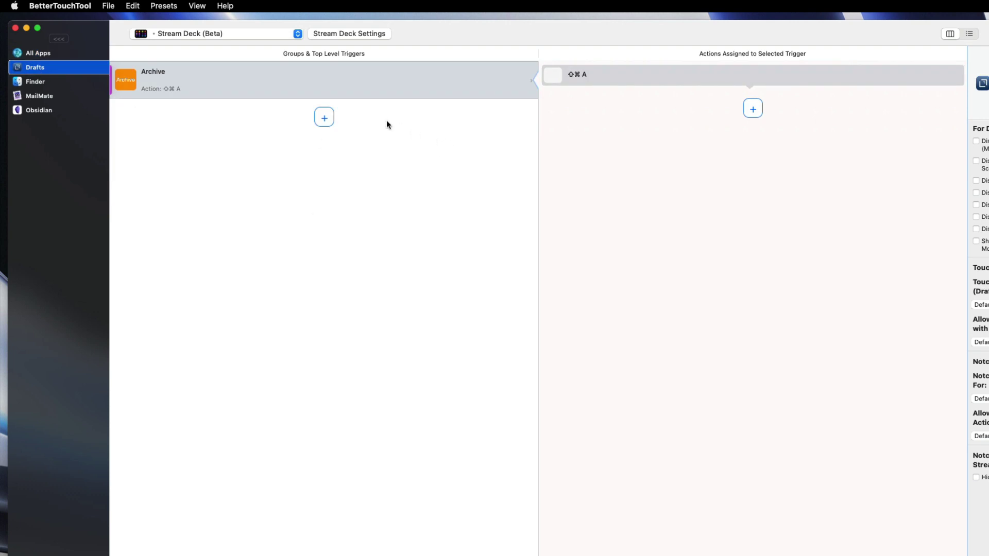
{"action": "left_click", "coordinate": [283, 79]}
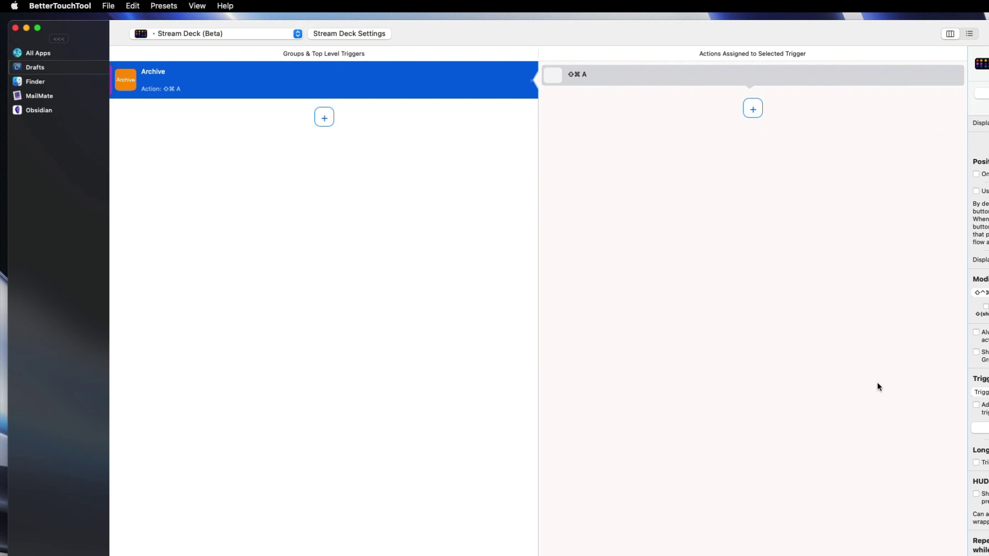
{"action": "left_click", "coordinate": [45, 96]}
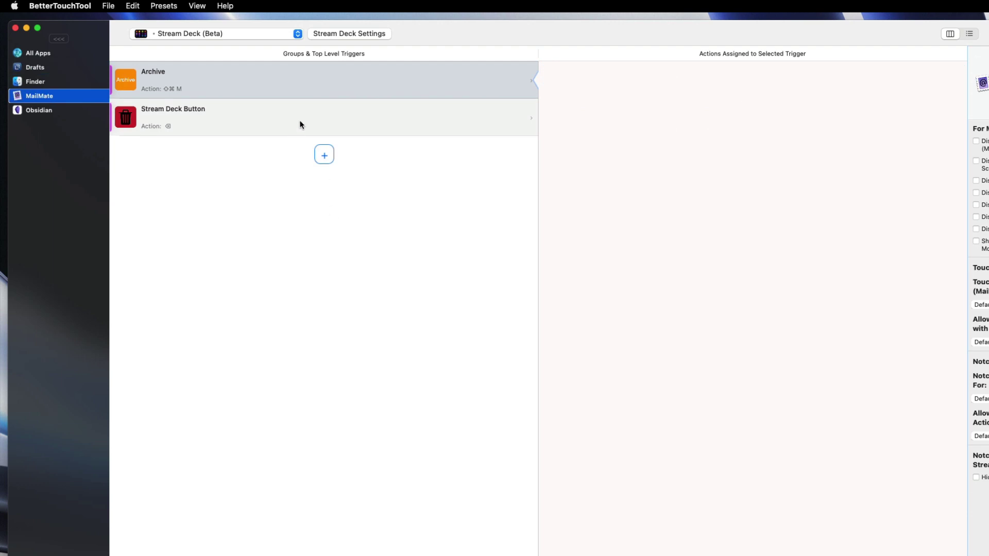
{"action": "left_click", "coordinate": [286, 89]}
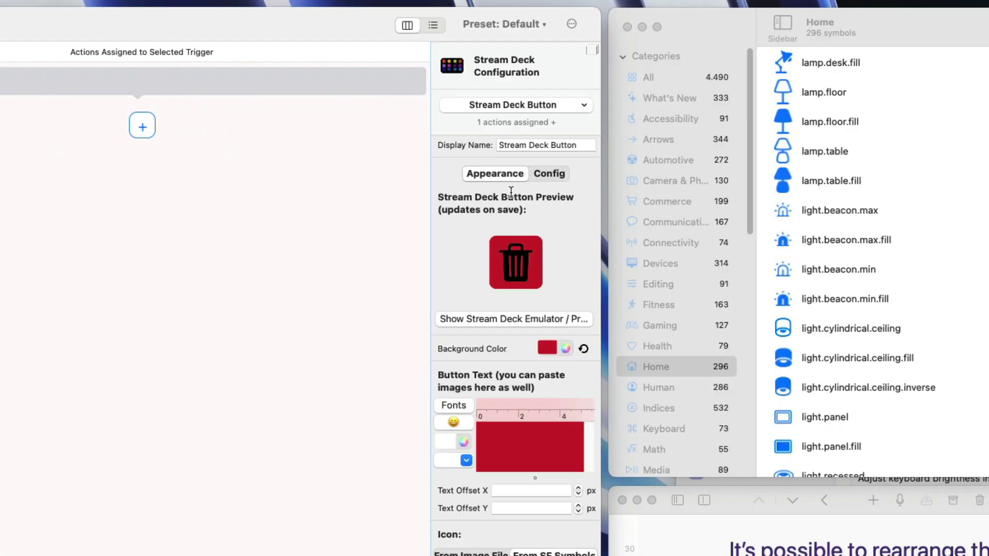
Change the display name of MailMate's red trash-can button to "Delete message" and save it.
{"action": "left_click", "coordinate": [563, 146]}
{"action": "left_click_drag", "start_coordinate": [580, 146], "coordinate": [482, 144]}
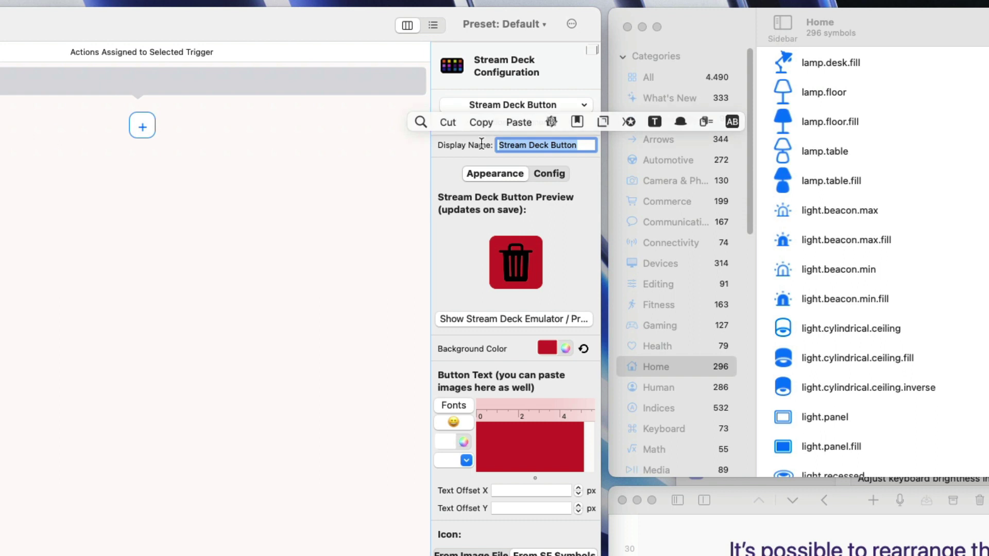
{"action": "type", "text": "Delete message"}
{"action": "key", "text": "super+a"}
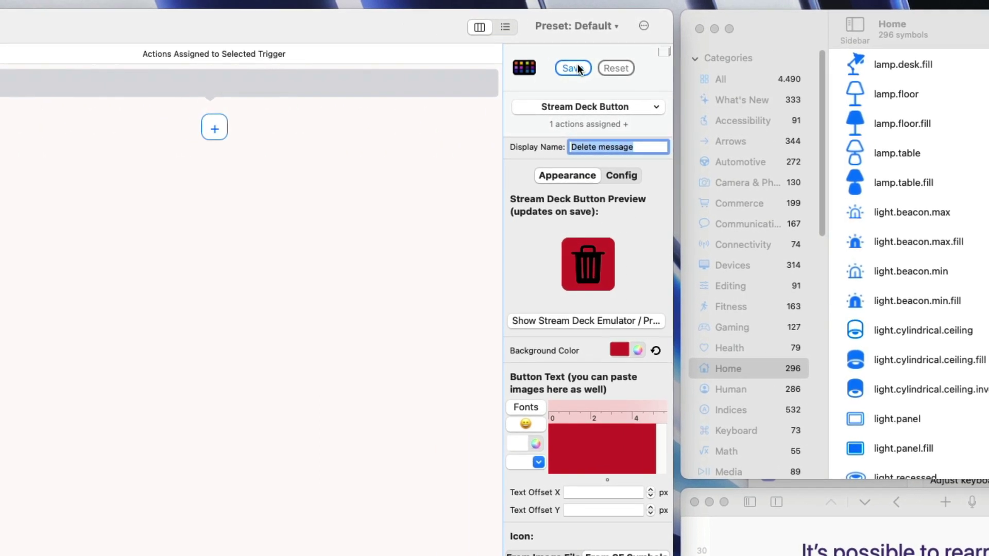
{"action": "left_click", "coordinate": [504, 66]}
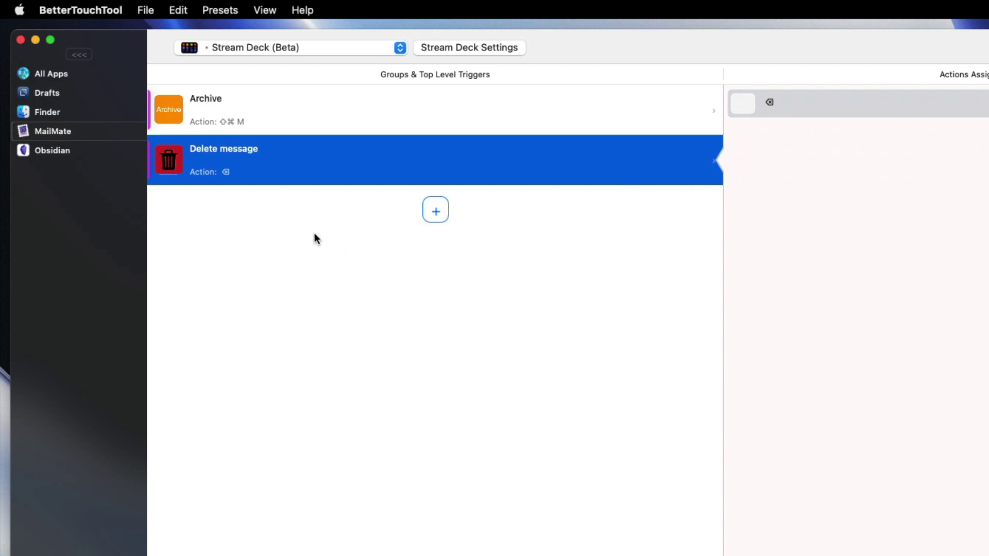
Compare the Voice Control trigger defined for all apps with the triggers specific to MailMate.
{"action": "left_click", "coordinate": [63, 73]}
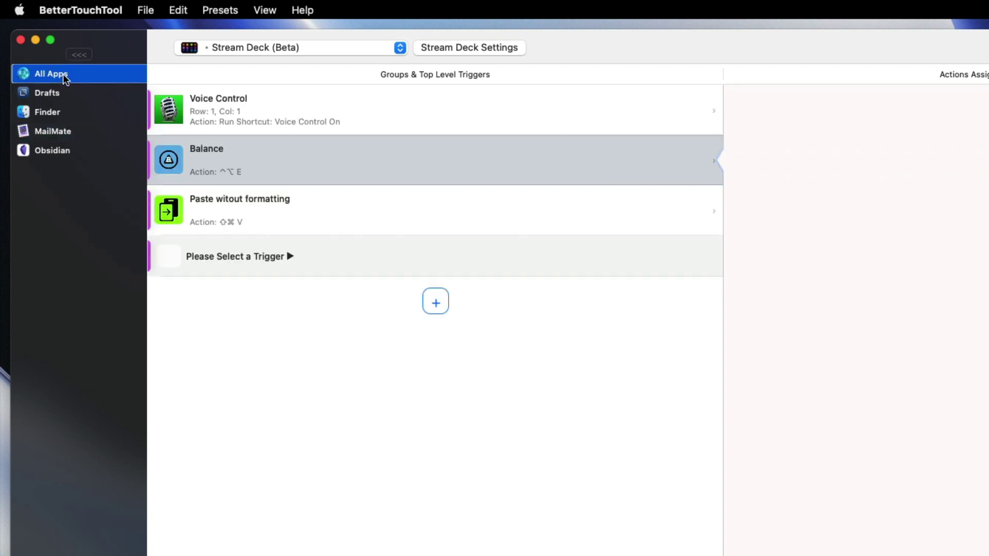
{"action": "left_click", "coordinate": [334, 116]}
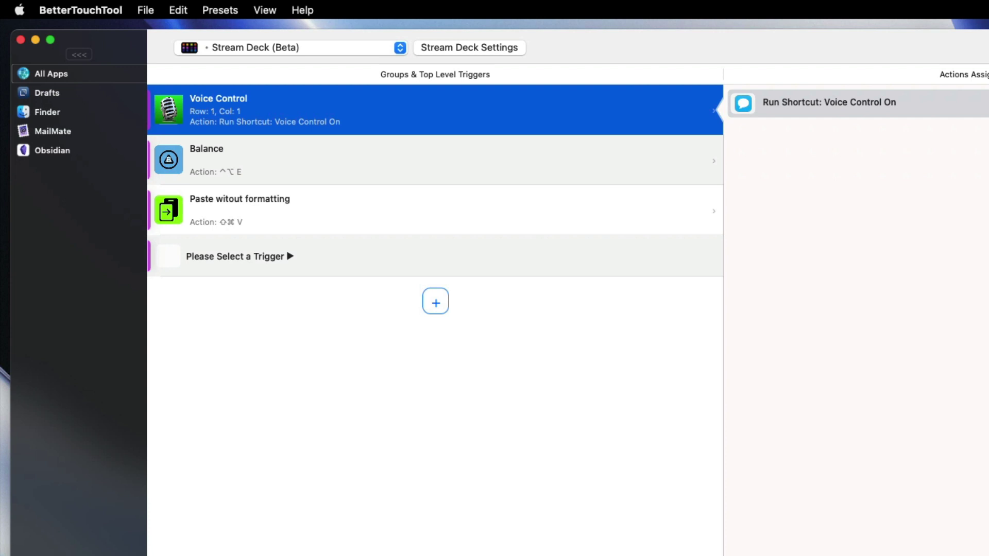
{"action": "left_click", "coordinate": [52, 131]}
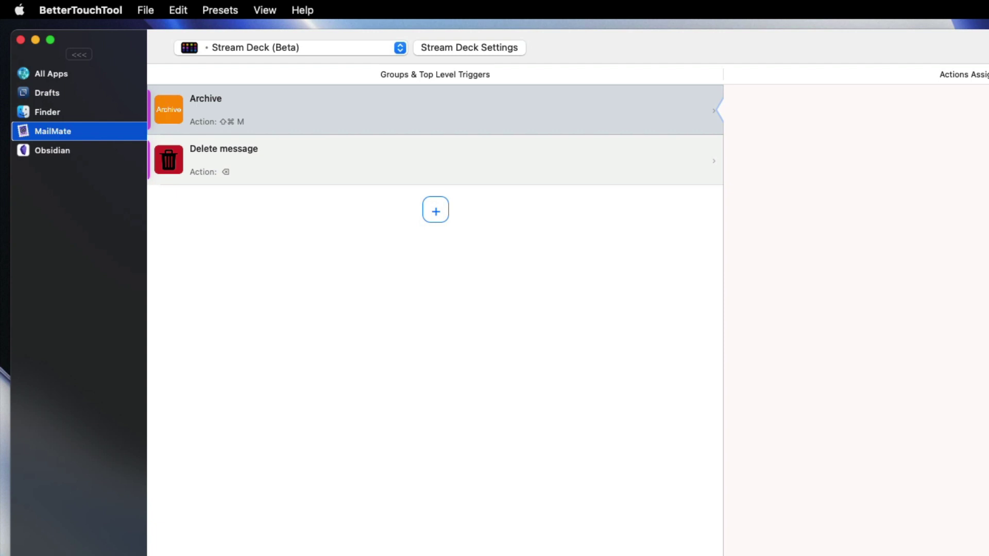
Switch to System Settings and view MailMate's custom app shortcuts in the keyboard shortcut settings.
{"action": "key", "text": "super+Tab"}
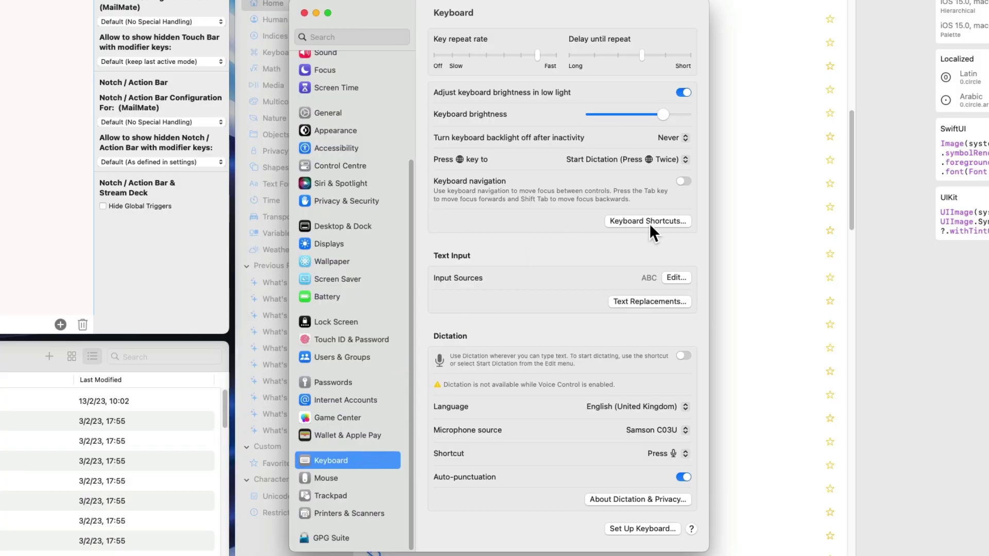
{"action": "left_click", "coordinate": [649, 225]}
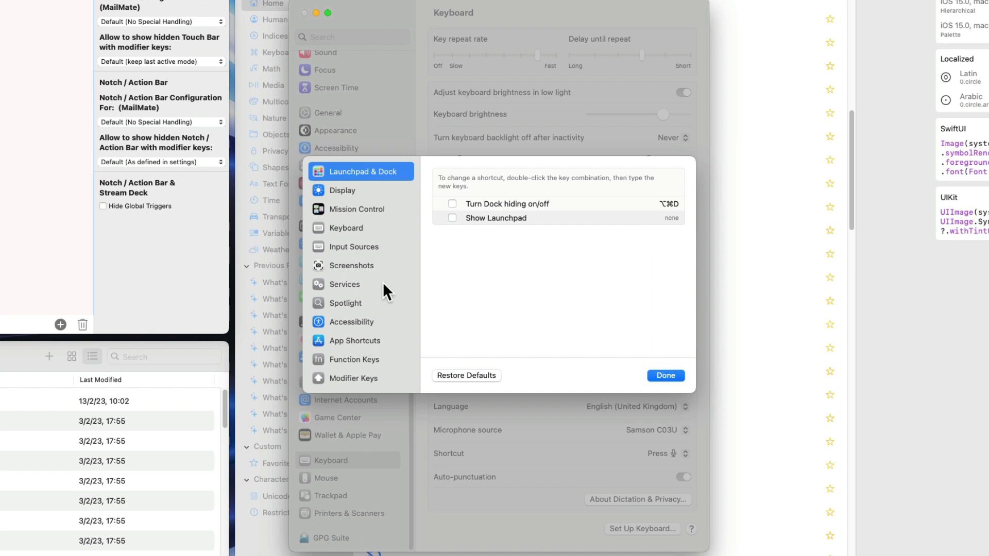
{"action": "left_click", "coordinate": [353, 344]}
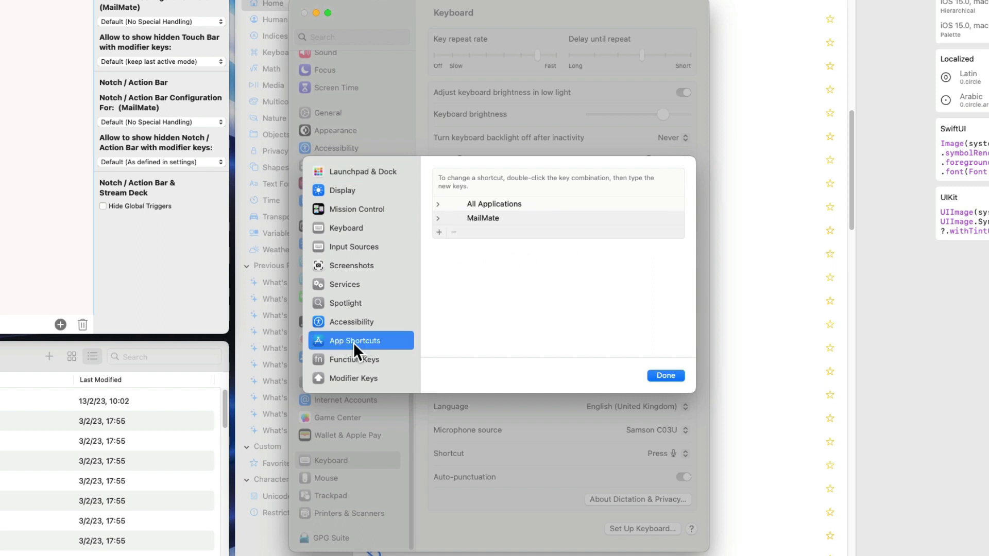
{"action": "left_click", "coordinate": [438, 218]}
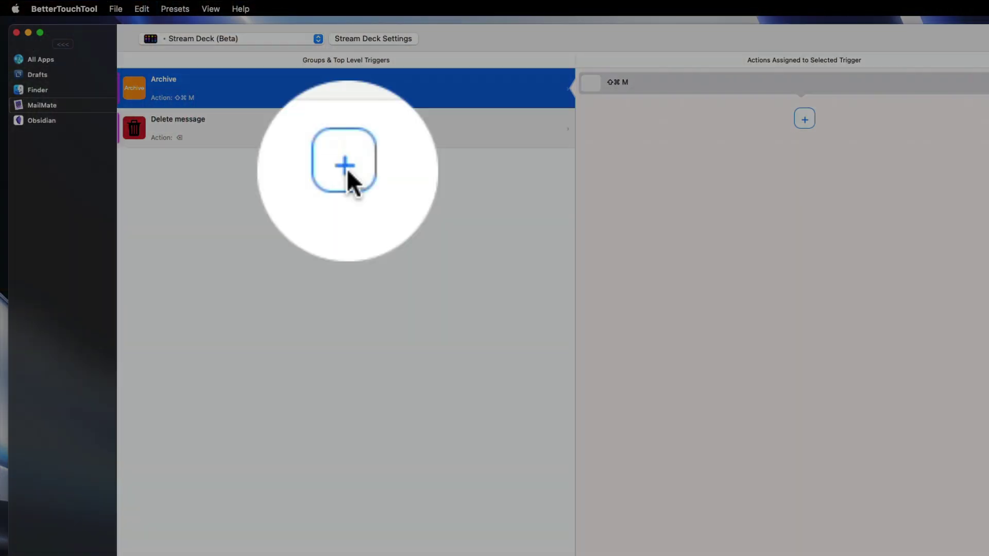
Add a Stream Deck Button trigger for MailMate that sends the keyboard shortcut ⌃⌥⇧⌘-.
{"action": "left_click", "coordinate": [346, 168]}
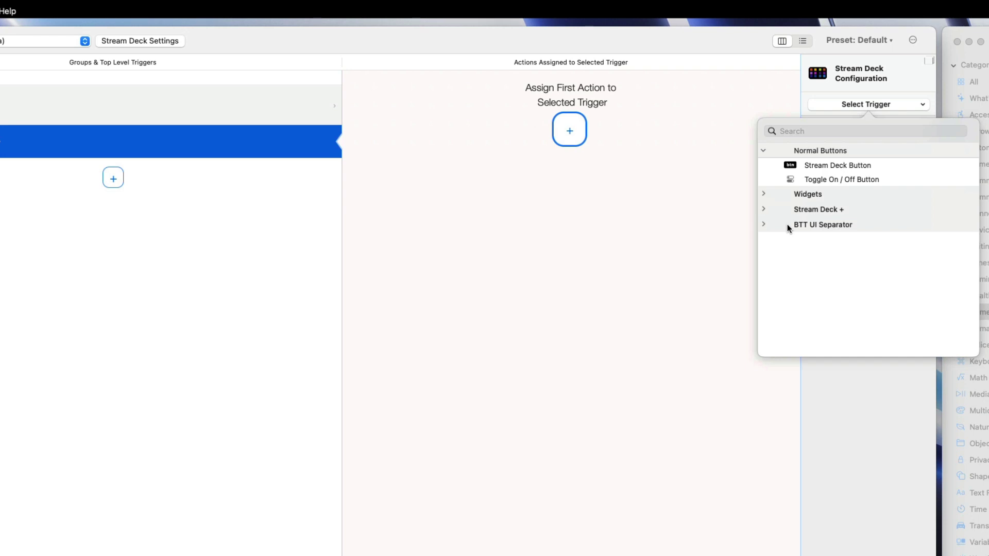
{"action": "left_click", "coordinate": [848, 164]}
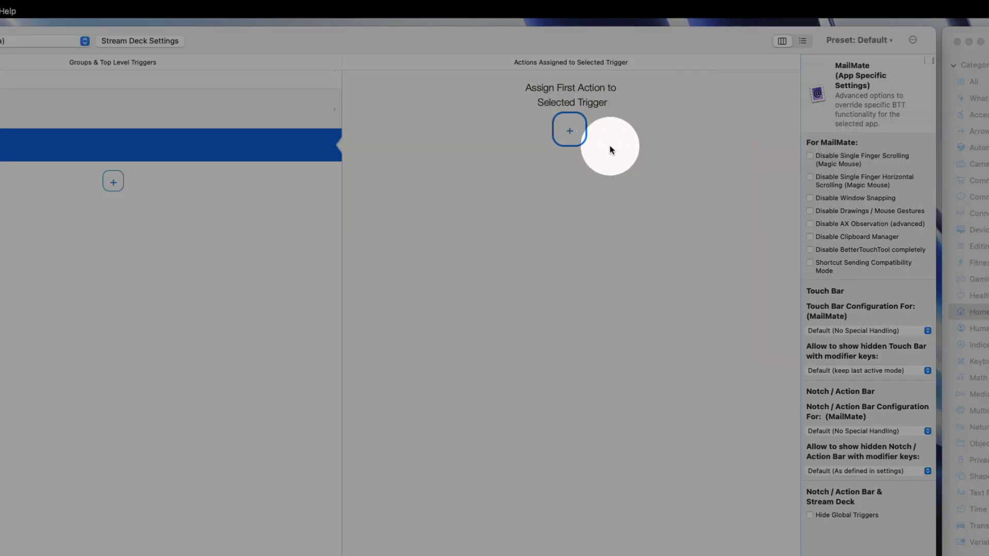
{"action": "left_click", "coordinate": [571, 131]}
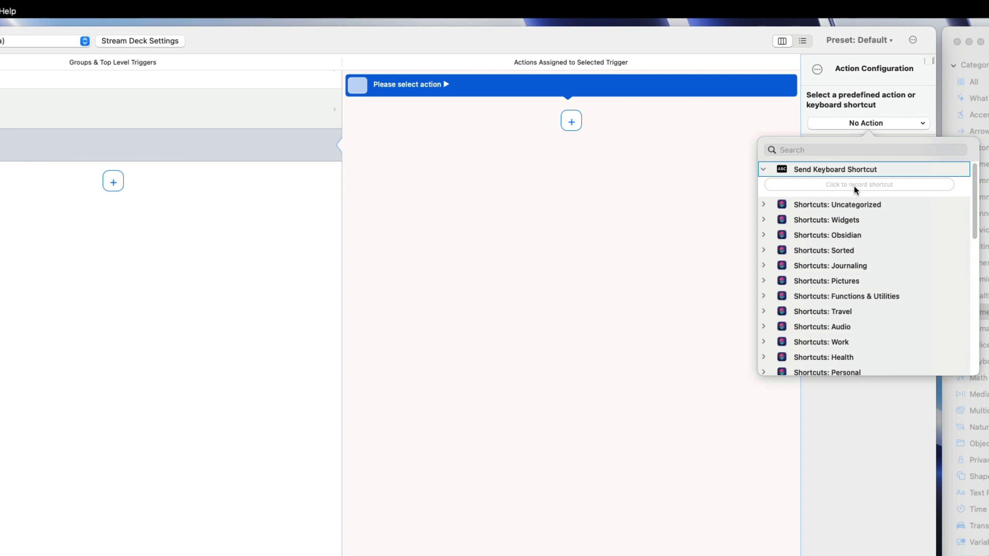
{"action": "left_click", "coordinate": [854, 186]}
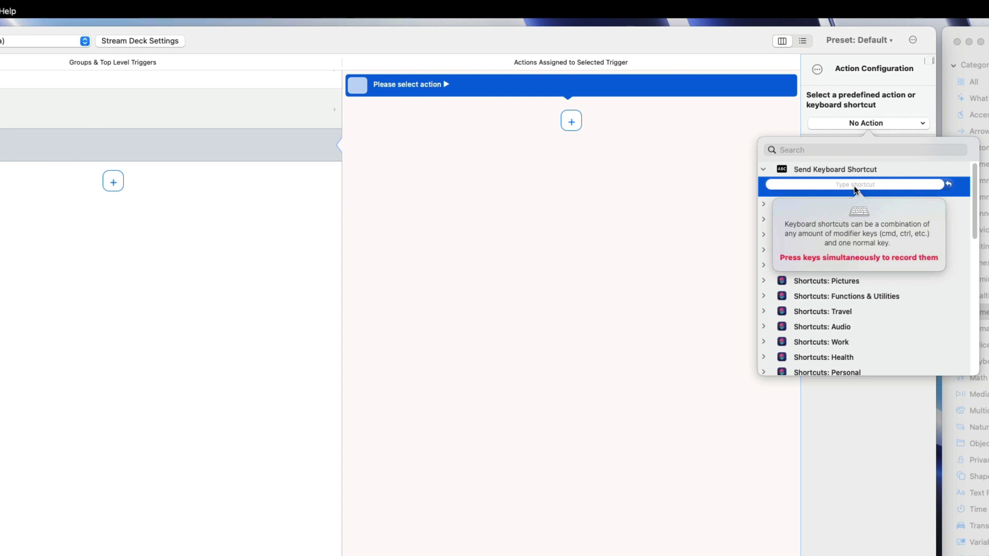
{"action": "key", "text": "ctrl+alt+shift+super+minus"}
Save the new MailMate trigger with the display name "Sync Mail with Server" and show the Stream Deck preview.
{"action": "left_click", "coordinate": [879, 137]}
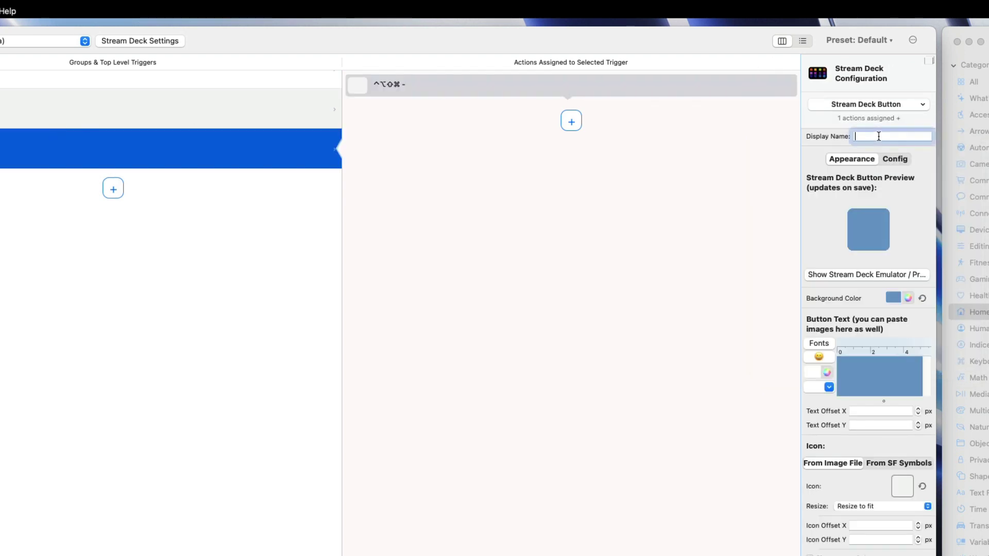
{"action": "type", "text": "Sync Mail with Server"}
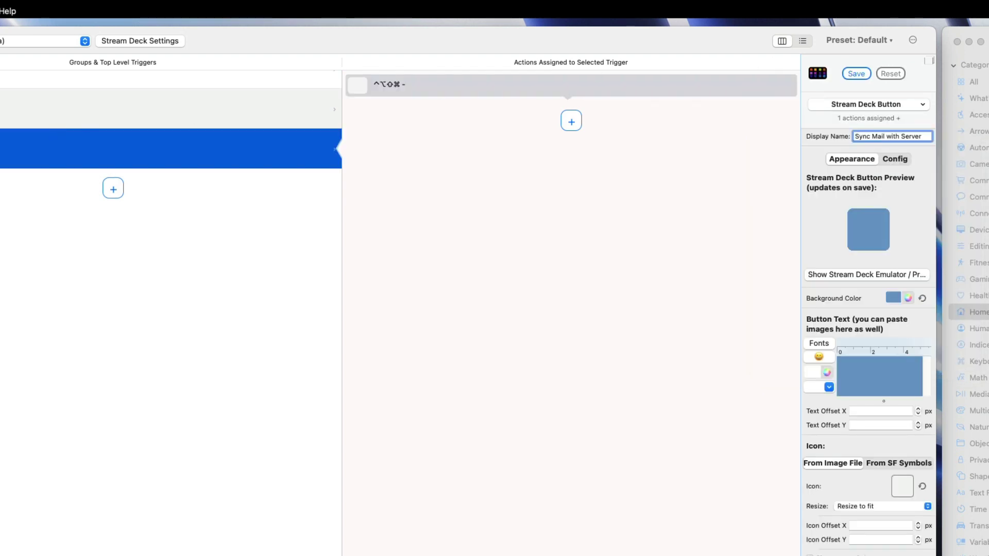
{"action": "key", "text": "super+a"}
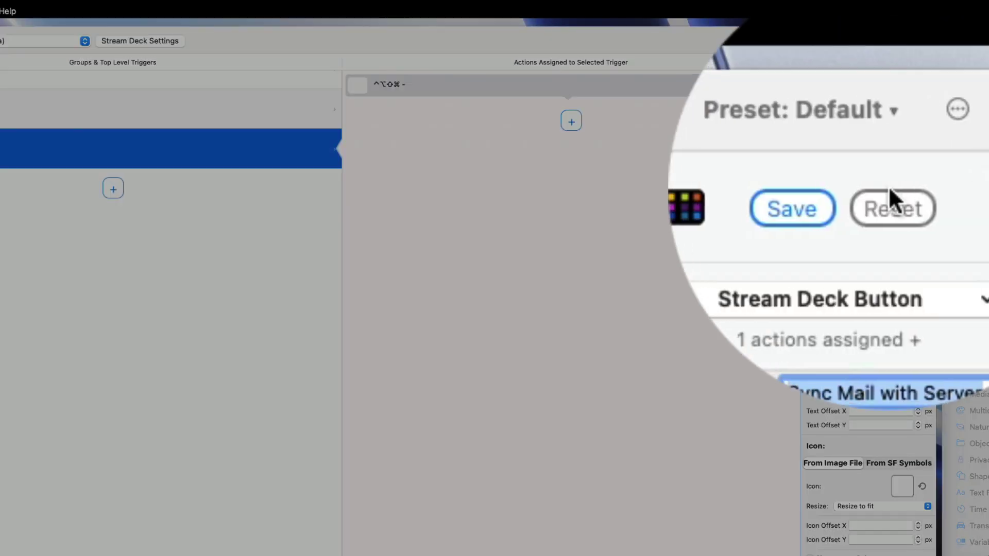
{"action": "left_click", "coordinate": [856, 73]}
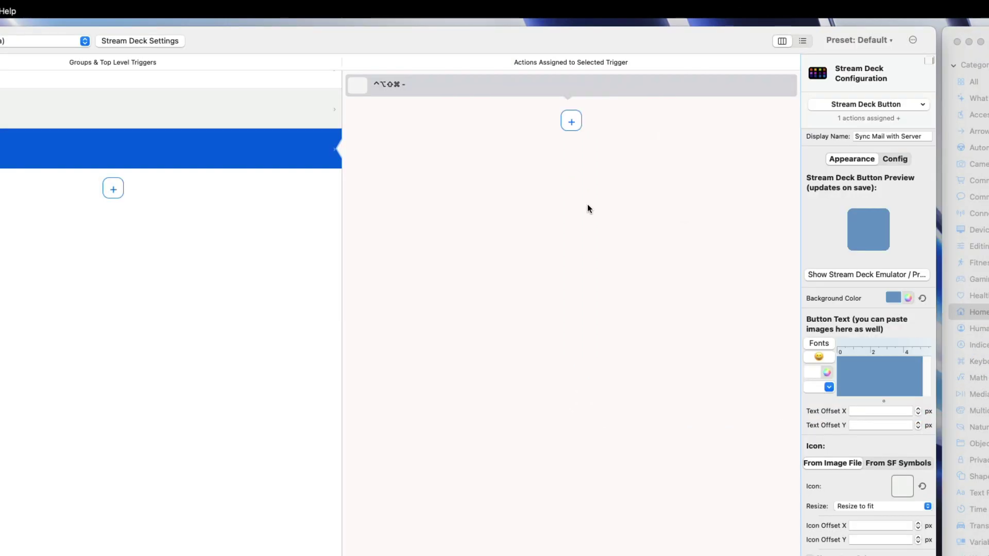
{"action": "left_click", "coordinate": [890, 277]}
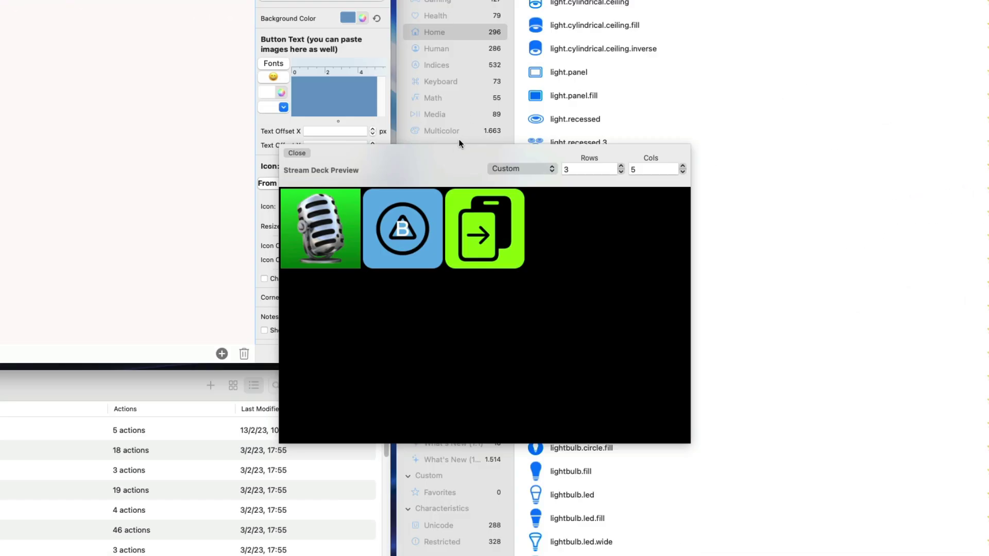
{"action": "key", "text": "Escape"}
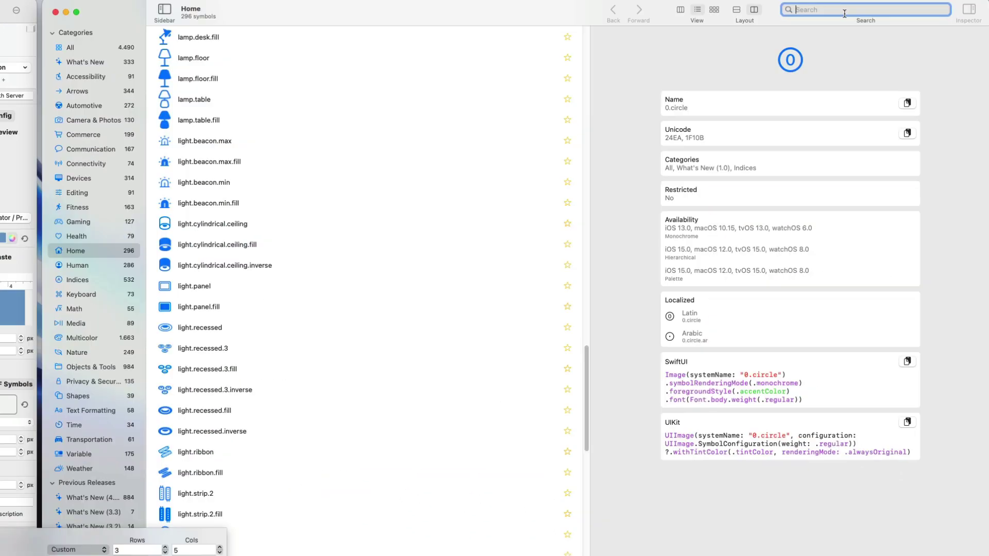
Search all categories in SF Symbols for "mail" and copy the name of the mail.stack.fill symbol.
{"action": "type", "text": "mail"}
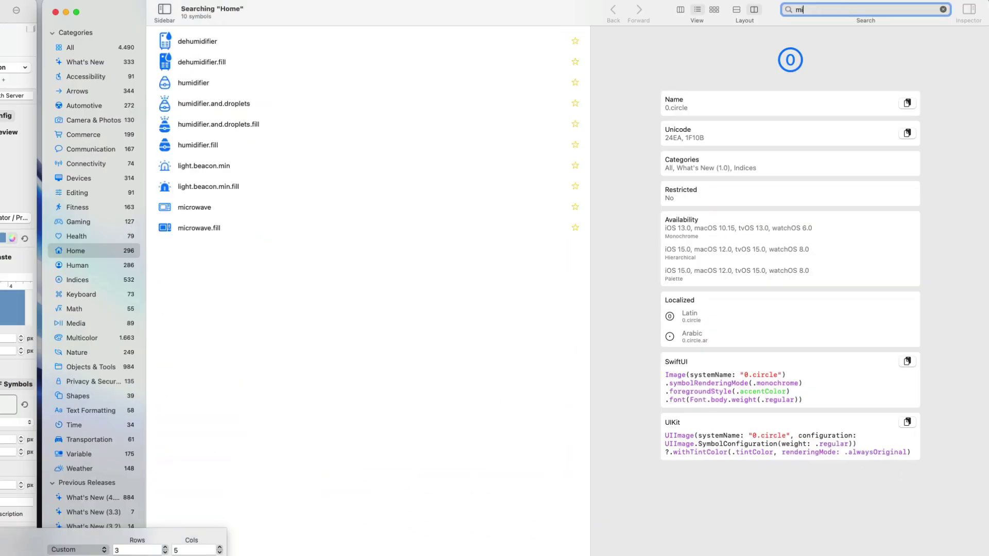
{"action": "left_click", "coordinate": [81, 48]}
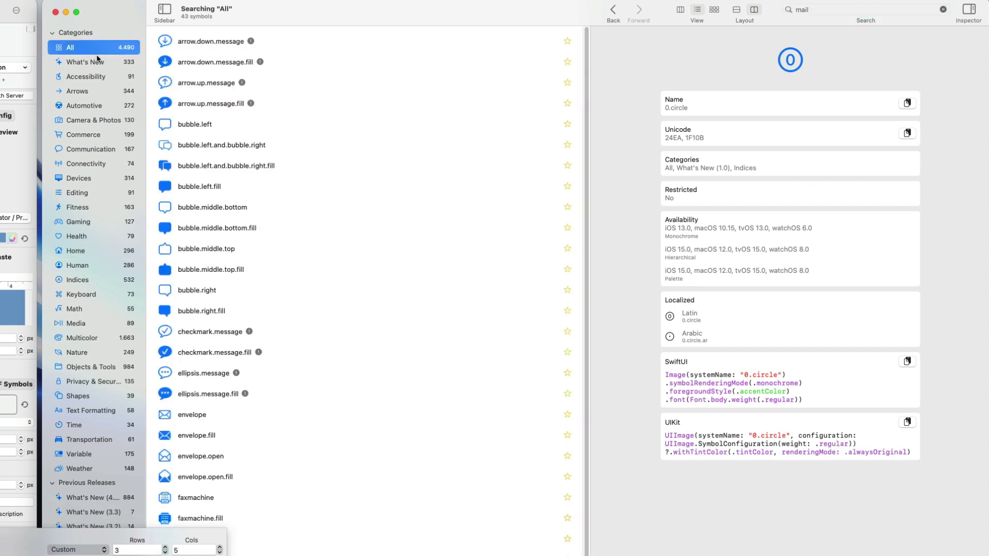
{"action": "scroll", "coordinate": [299, 453], "scroll_direction": "down", "scroll_amount": 5}
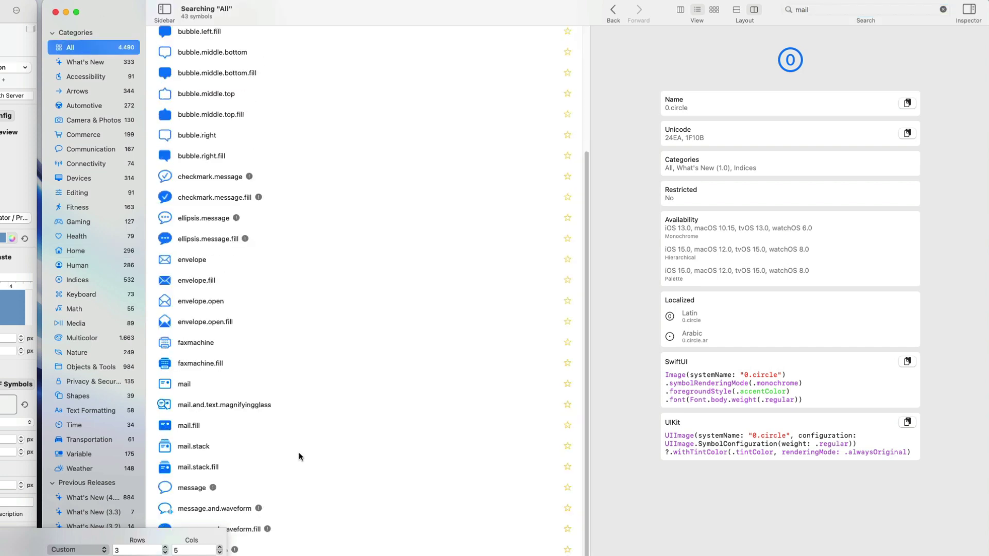
{"action": "left_click", "coordinate": [212, 469]}
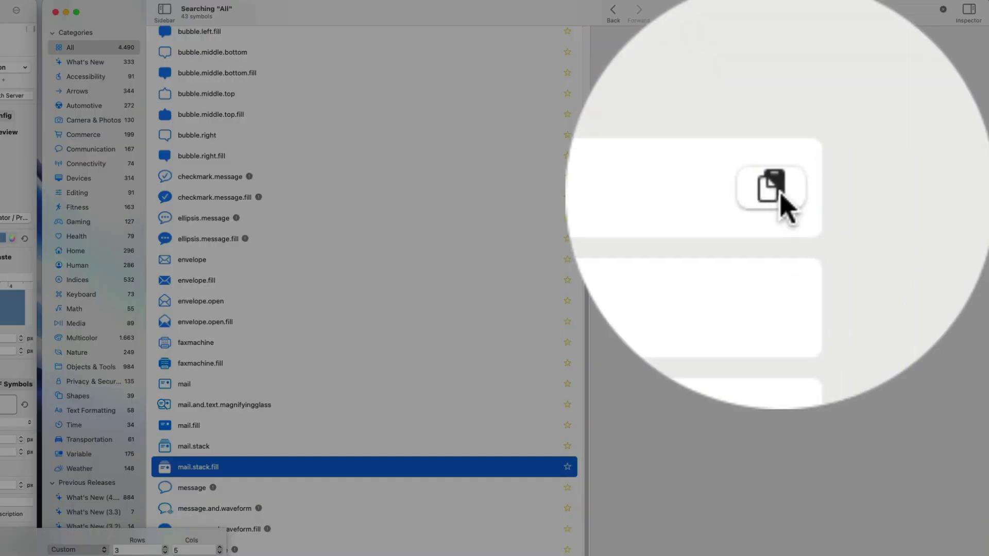
{"action": "left_click", "coordinate": [907, 103]}
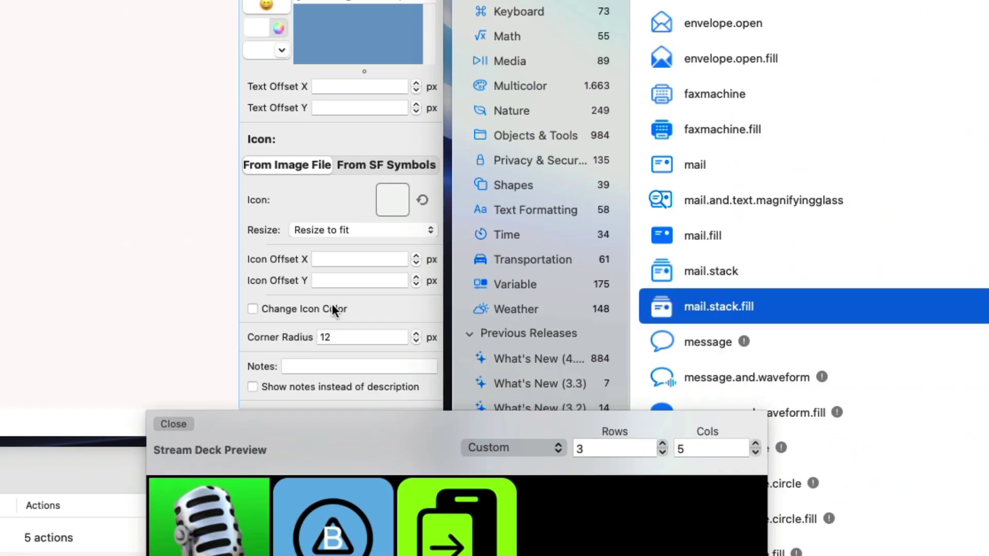
Switch to BetterTouchTool and use the SF Symbol mail.stack.fill as the button's icon.
{"action": "left_click", "coordinate": [329, 311]}
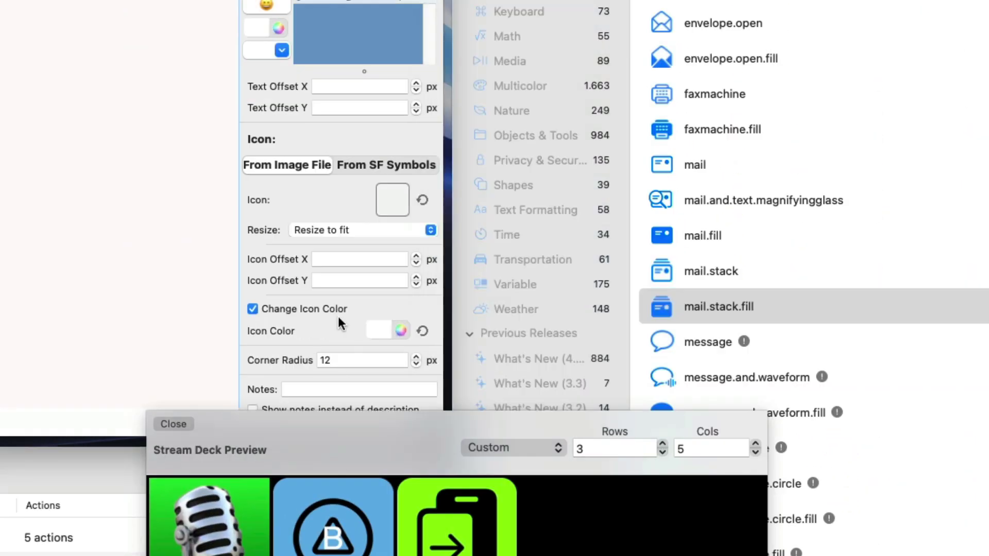
{"action": "left_click", "coordinate": [373, 163]}
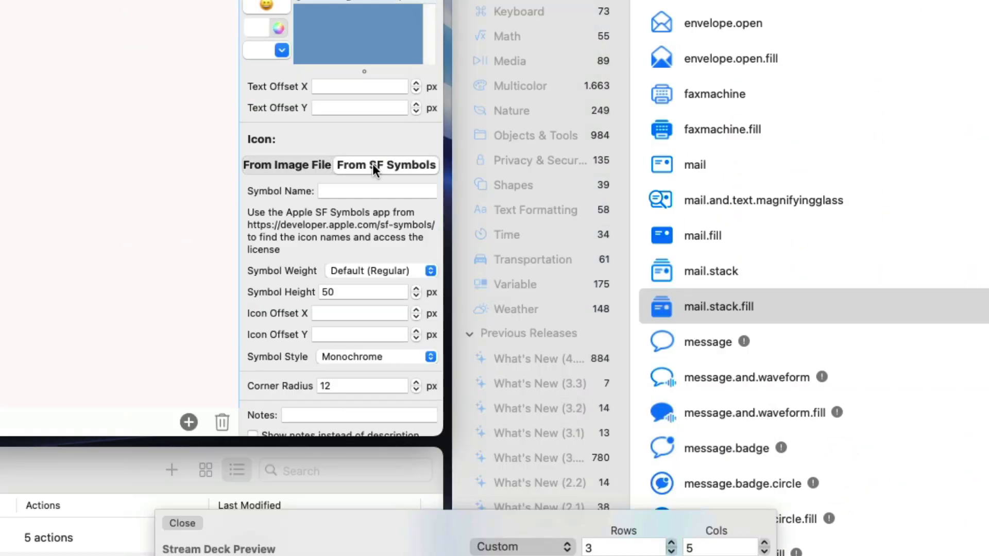
{"action": "left_click", "coordinate": [348, 194]}
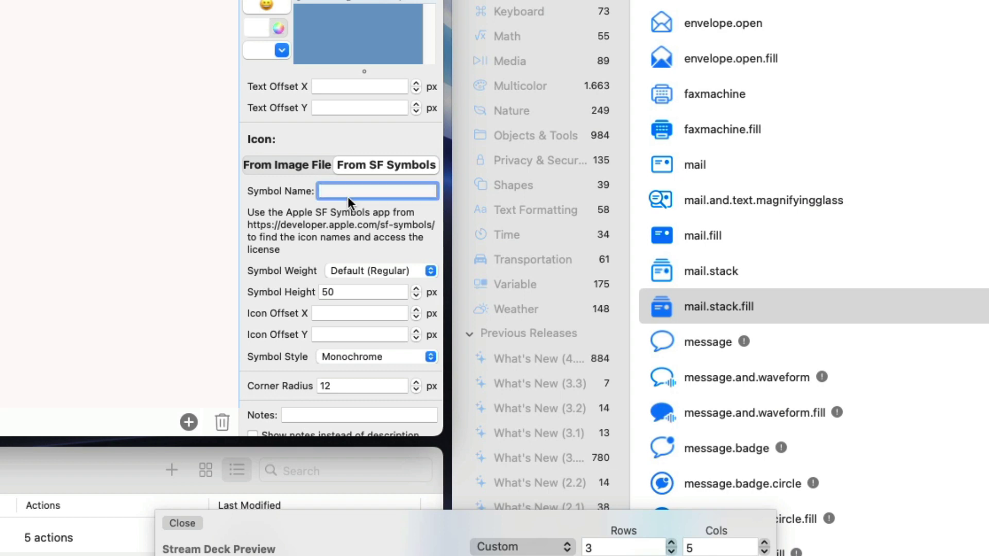
{"action": "key", "text": "super+v"}
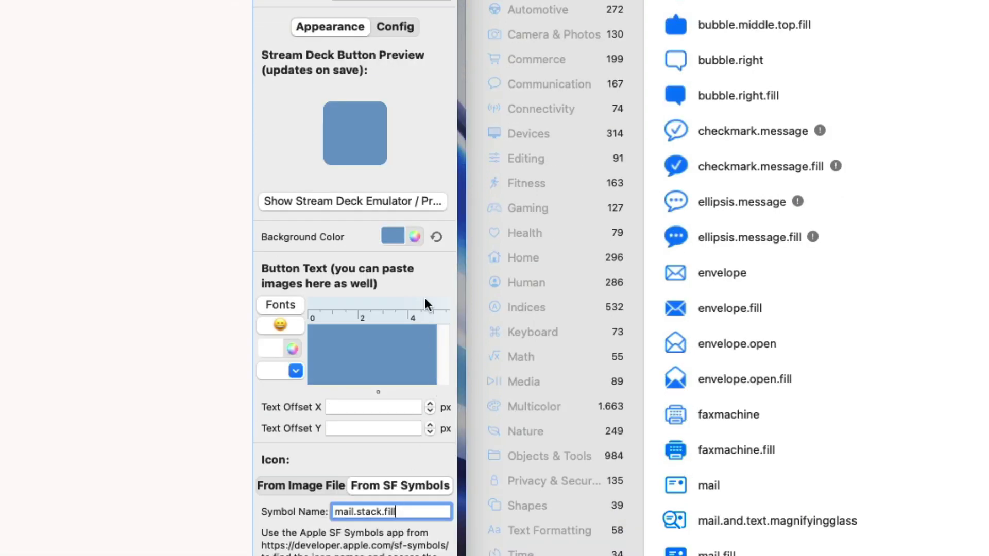
{"action": "left_click", "coordinate": [435, 239]}
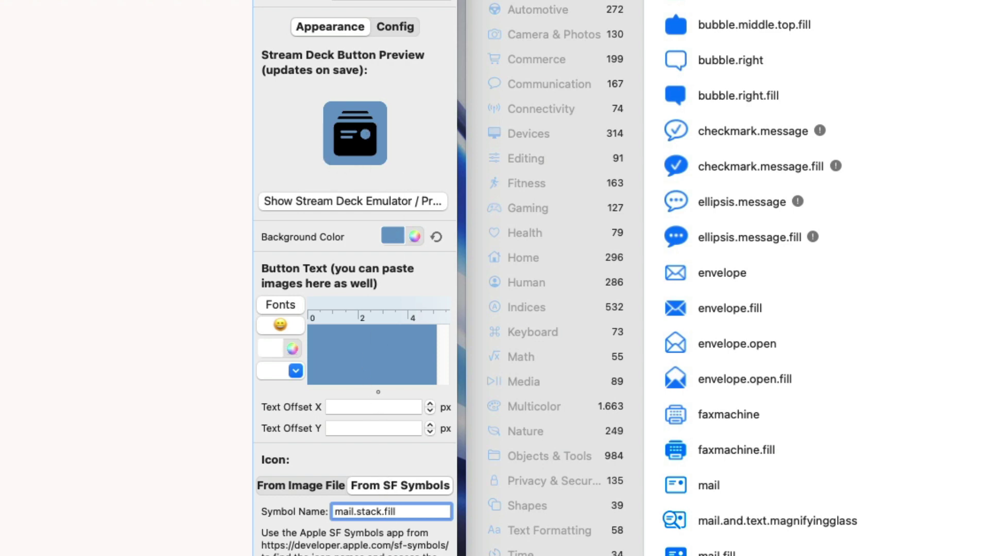
Set the icon's symbol style to Custom Color Palette and Symbol Color 1 to Lime.
{"action": "scroll", "coordinate": [354, 278], "scroll_direction": "down", "scroll_amount": 2}
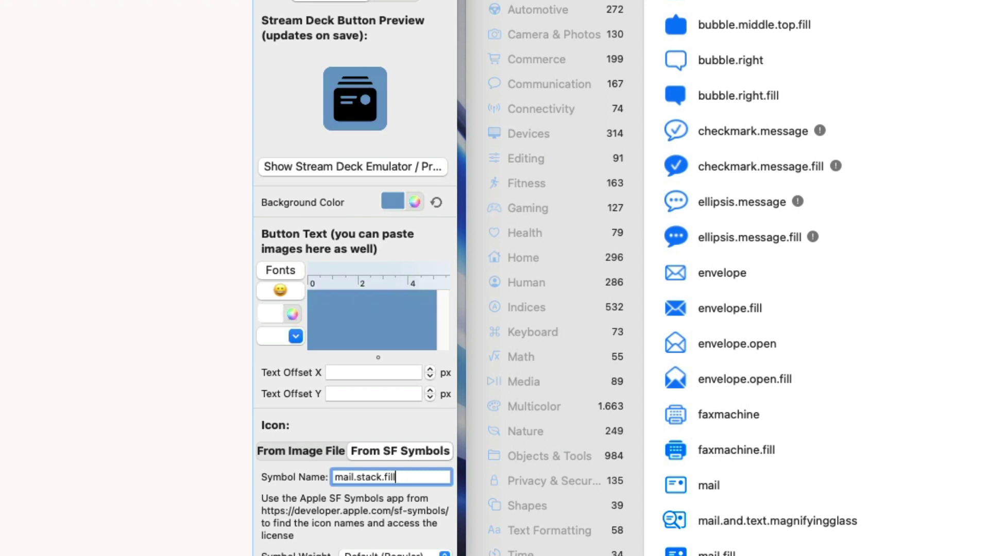
{"action": "left_click", "coordinate": [400, 539]}
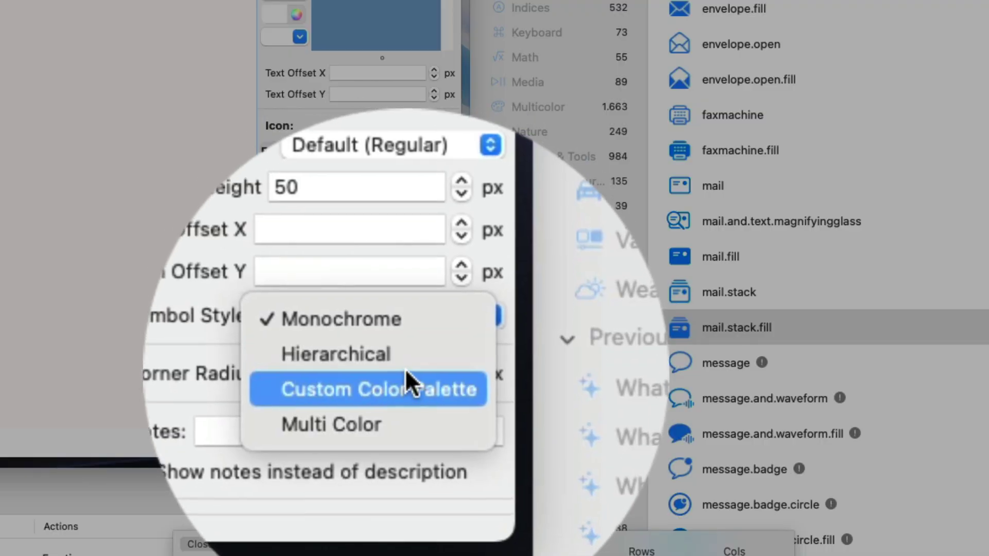
{"action": "left_click", "coordinate": [415, 376]}
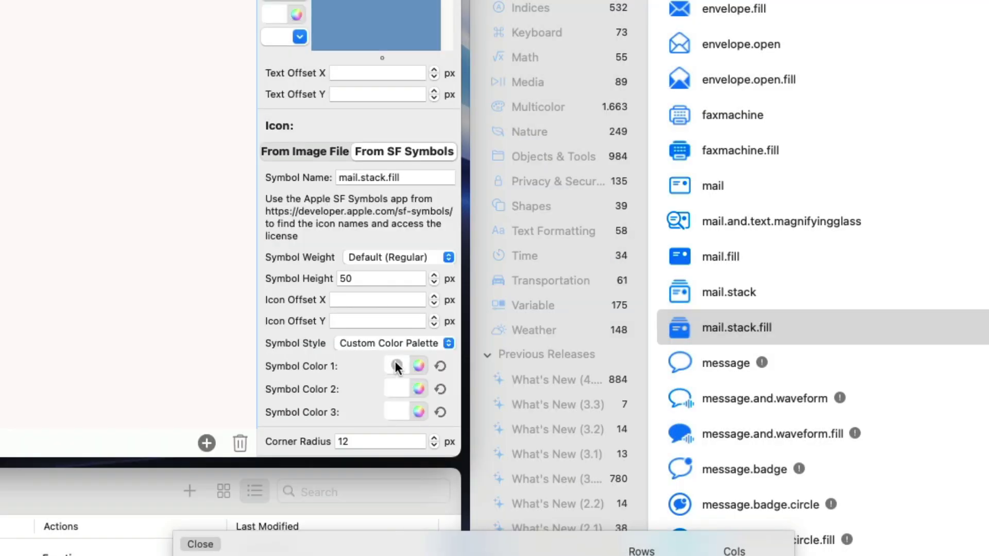
{"action": "left_click", "coordinate": [419, 366]}
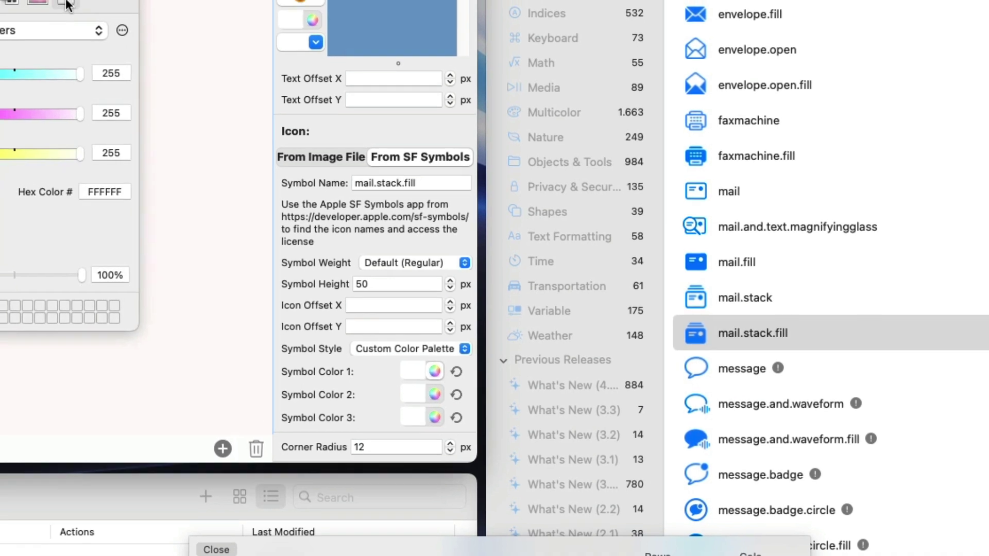
{"action": "left_click", "coordinate": [300, 78]}
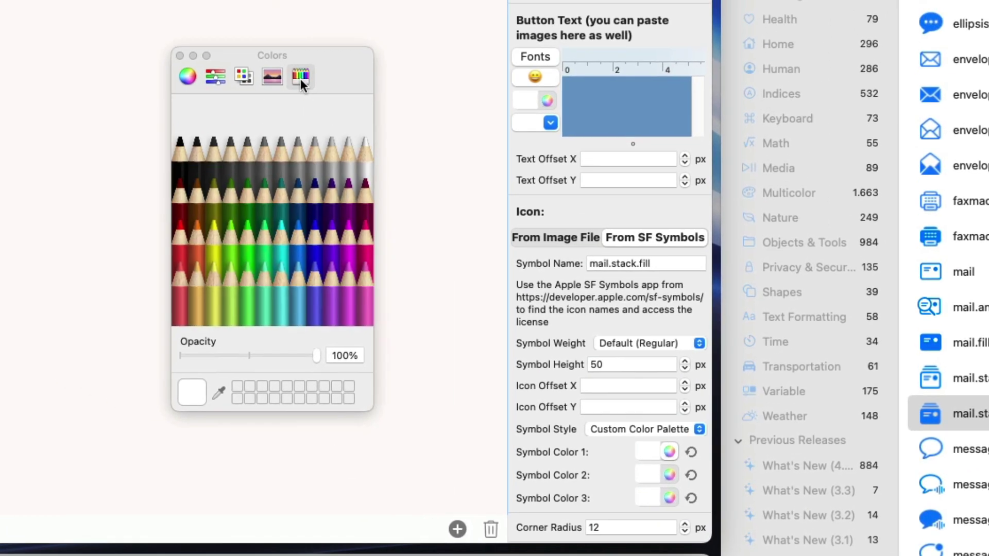
{"action": "left_click", "coordinate": [230, 239]}
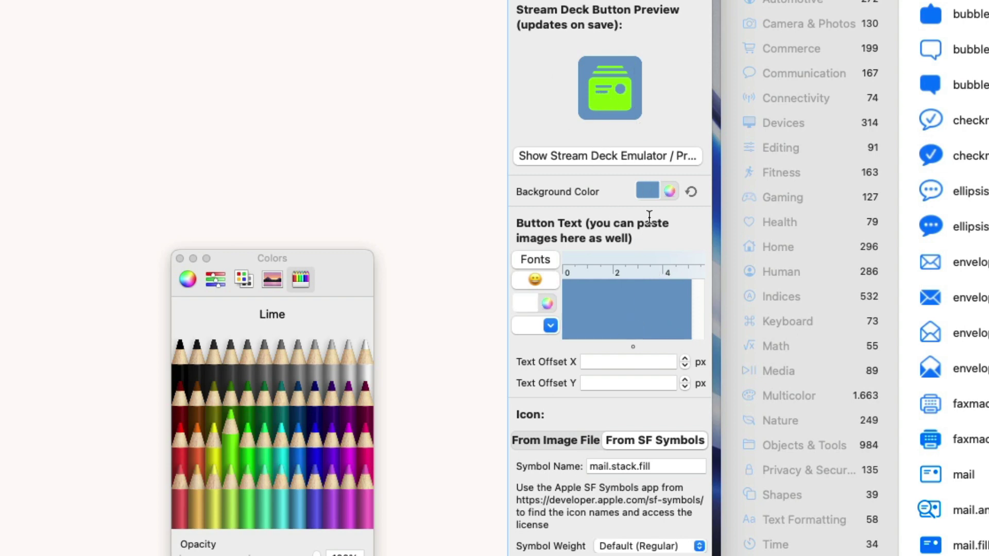
Try Mercury, Silver and white as the button's background color.
{"action": "left_click", "coordinate": [668, 191]}
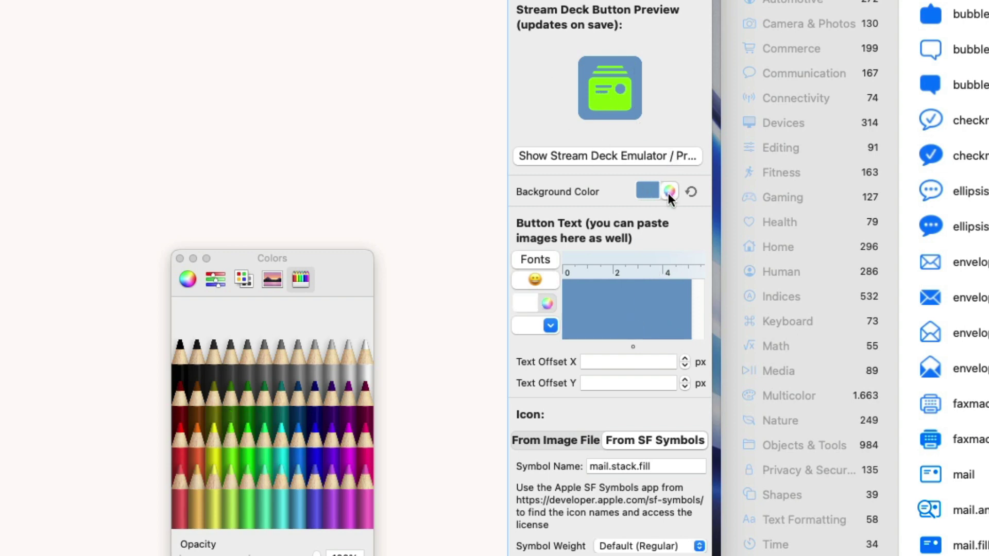
{"action": "left_click", "coordinate": [246, 412]}
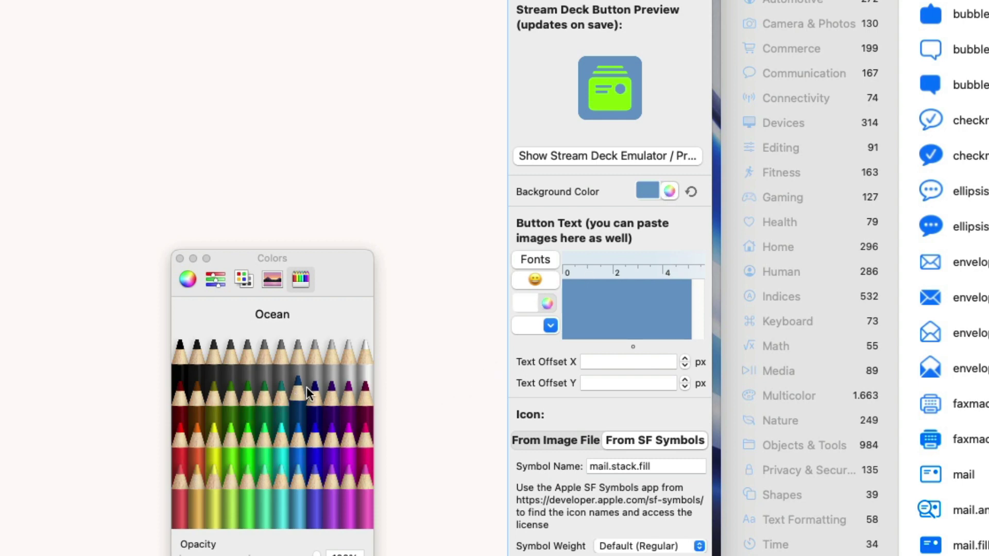
{"action": "left_click", "coordinate": [350, 356]}
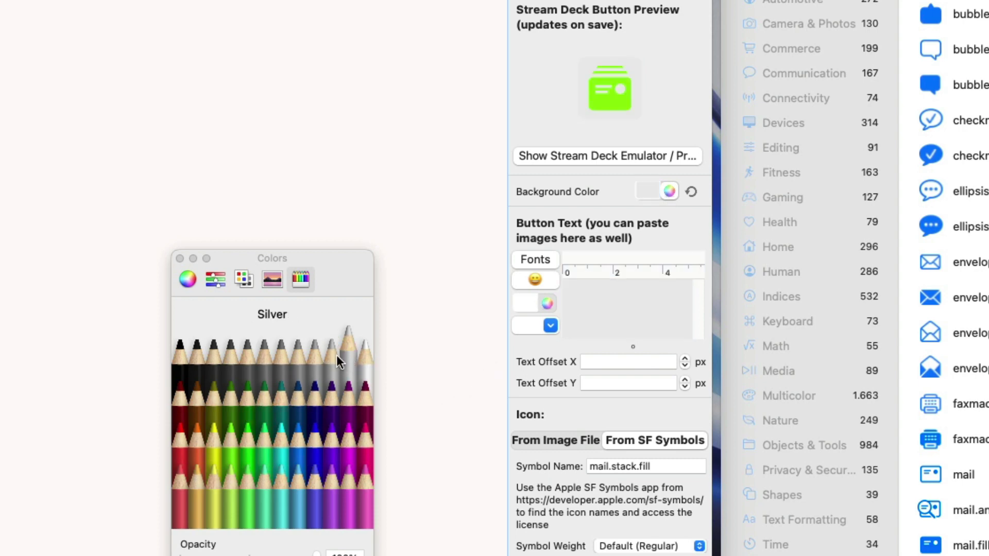
{"action": "left_click", "coordinate": [333, 356]}
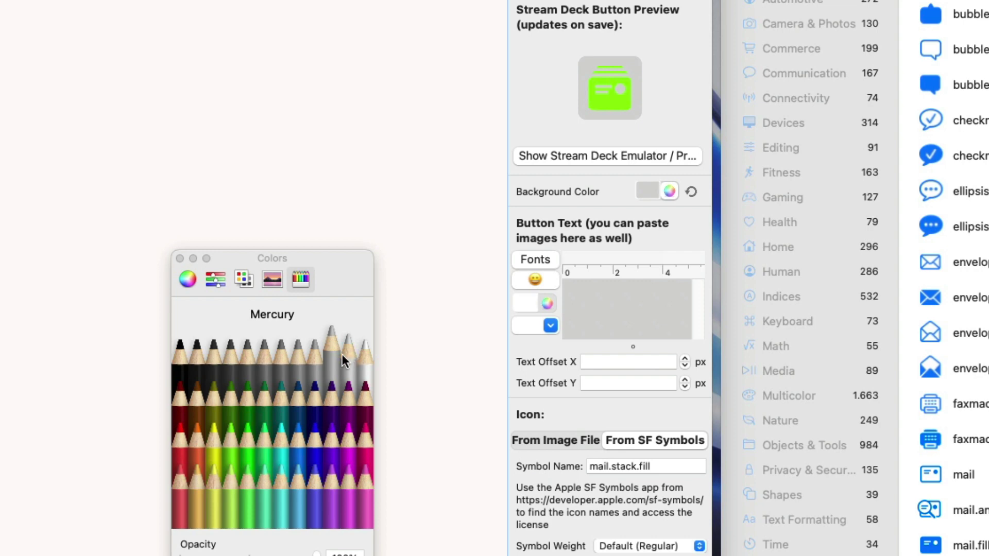
{"action": "left_click", "coordinate": [345, 357]}
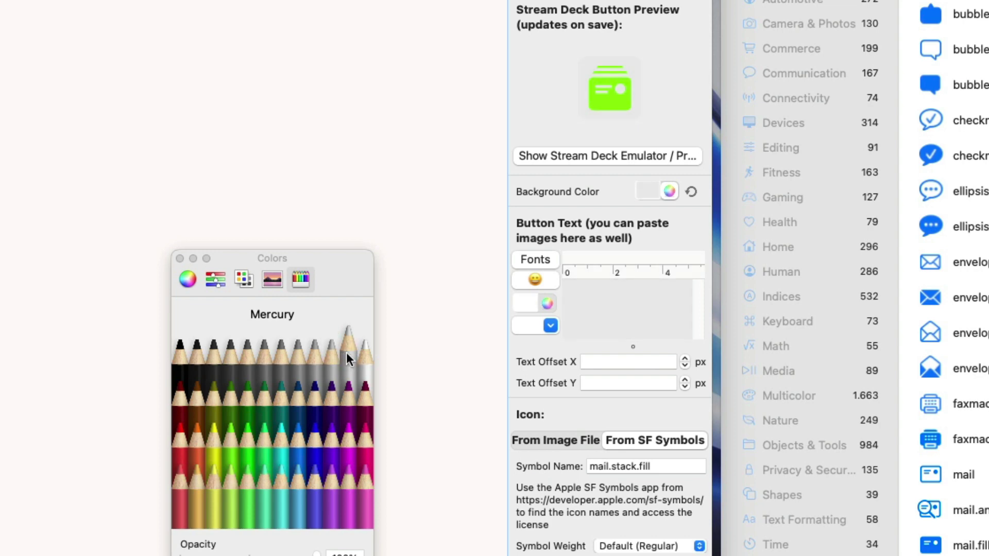
{"action": "left_click", "coordinate": [364, 348]}
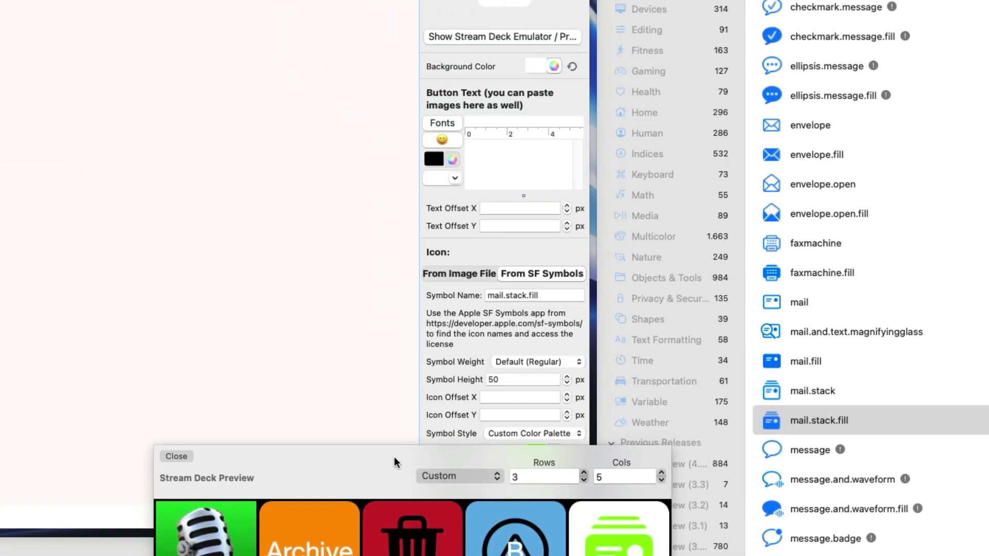
Make the button's background black (Licorice) and insert the mail tray emoji with the red down arrow as button text.
{"action": "left_click_drag", "start_coordinate": [285, 190], "coordinate": [380, 312]}
{"action": "left_click", "coordinate": [282, 552]}
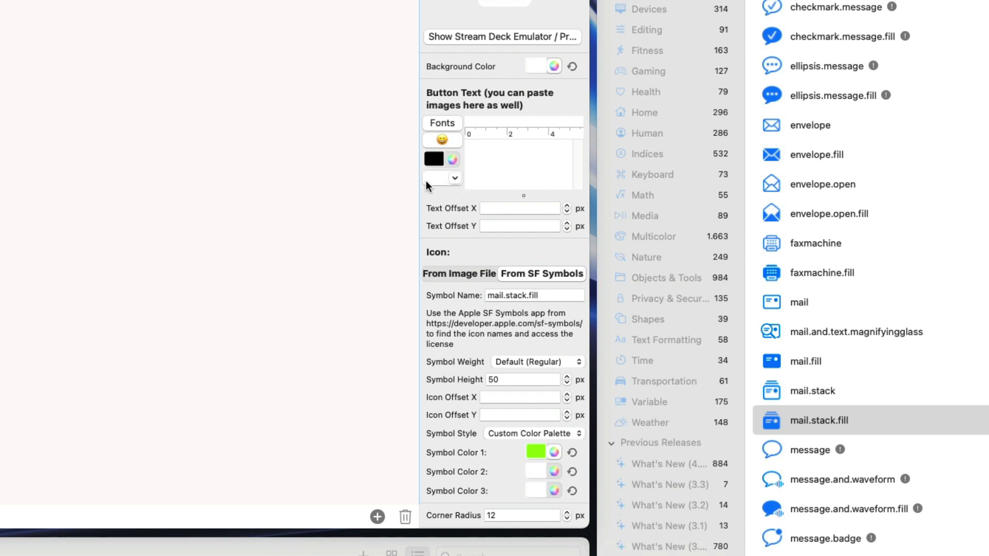
{"action": "left_click", "coordinate": [443, 141]}
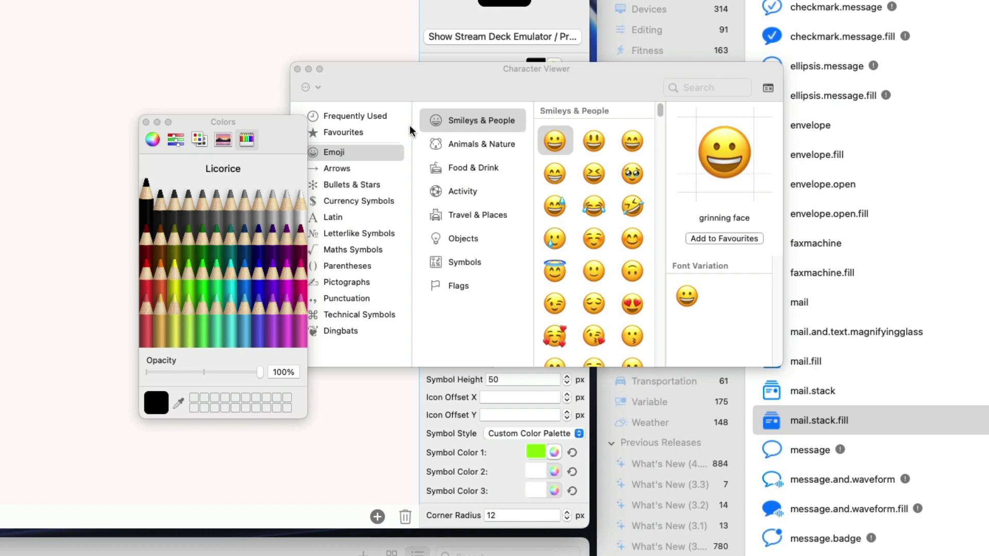
{"action": "left_click", "coordinate": [691, 88]}
{"action": "type", "text": "mail"}
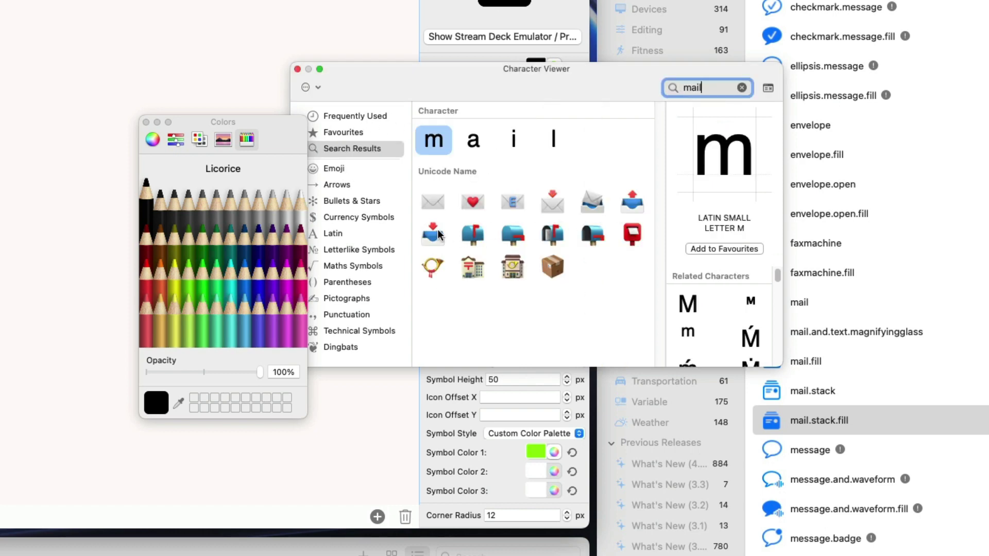
{"action": "double_click", "coordinate": [436, 234]}
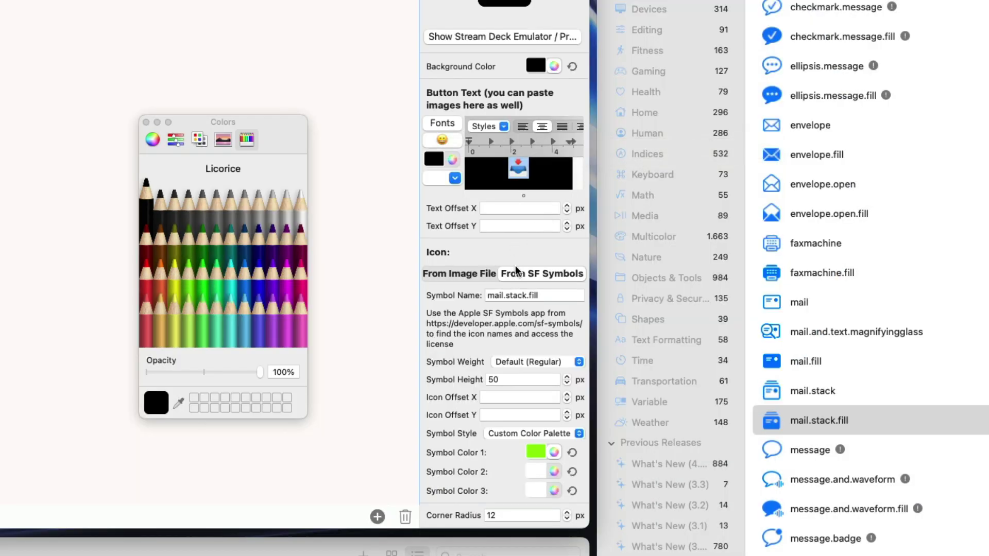
Set the button text's font size to 56 pt and save the button's appearance.
{"action": "left_click", "coordinate": [455, 178]}
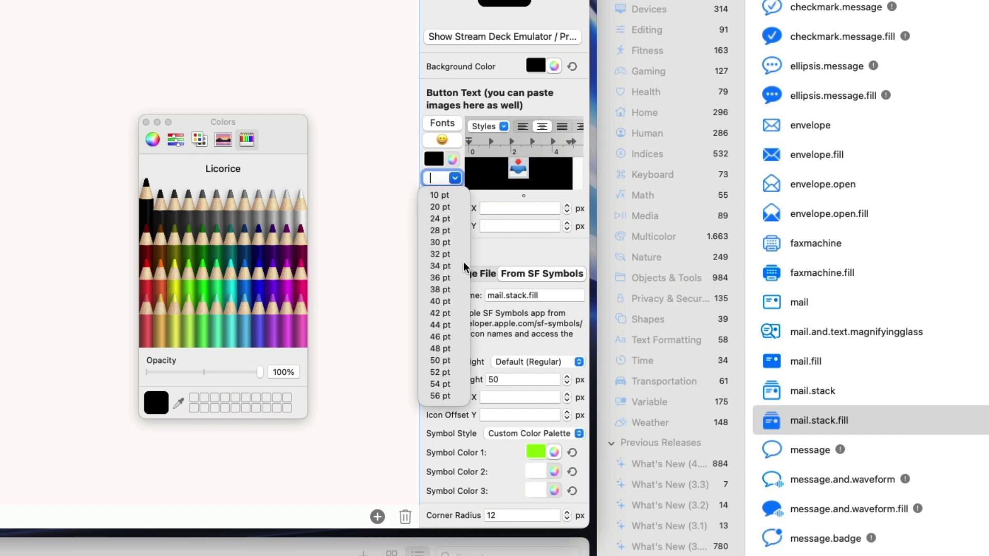
{"action": "left_click", "coordinate": [441, 396]}
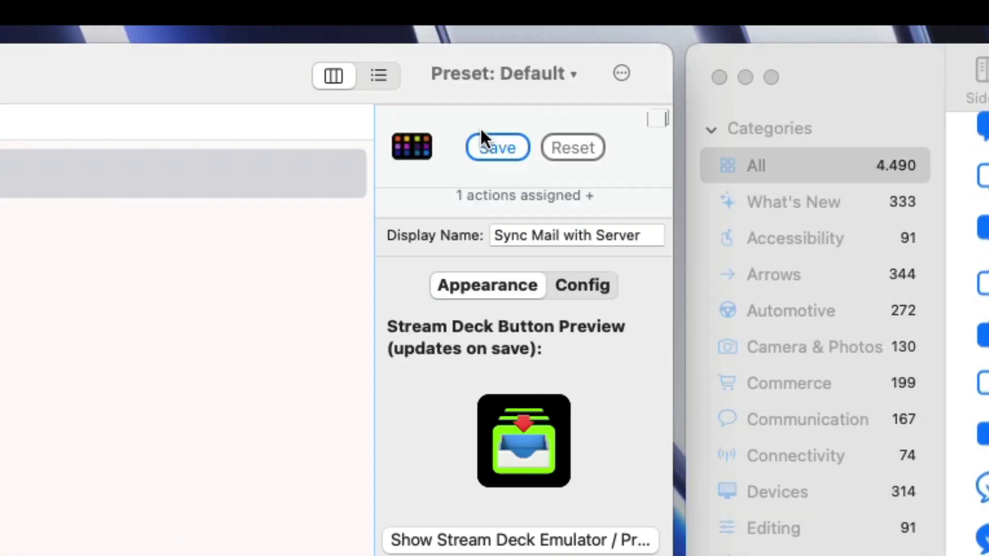
{"action": "left_click", "coordinate": [498, 147]}
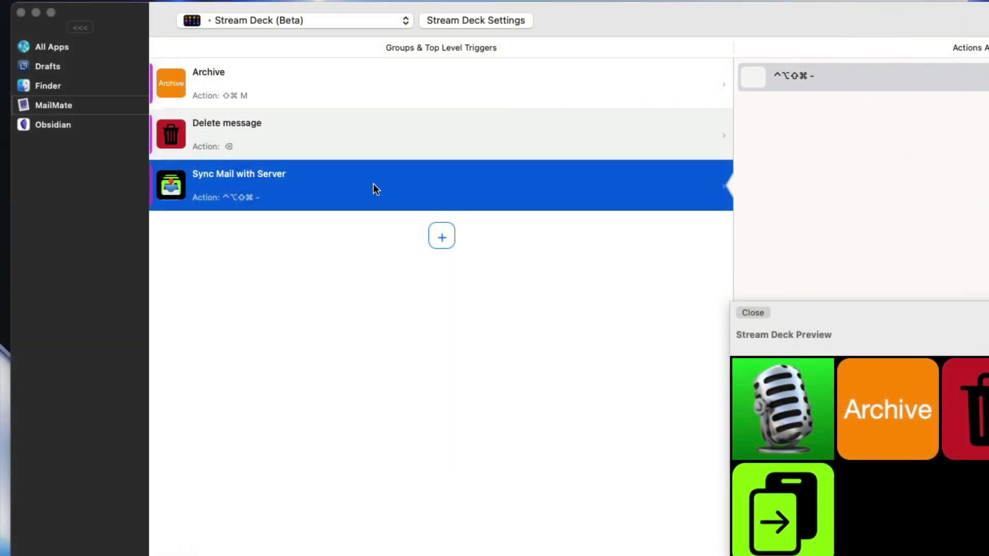
Review the app-specific Stream Deck triggers for Finder and Drafts, including the Archive button's assigned action.
{"action": "left_click_drag", "start_coordinate": [377, 193], "coordinate": [352, 49]}
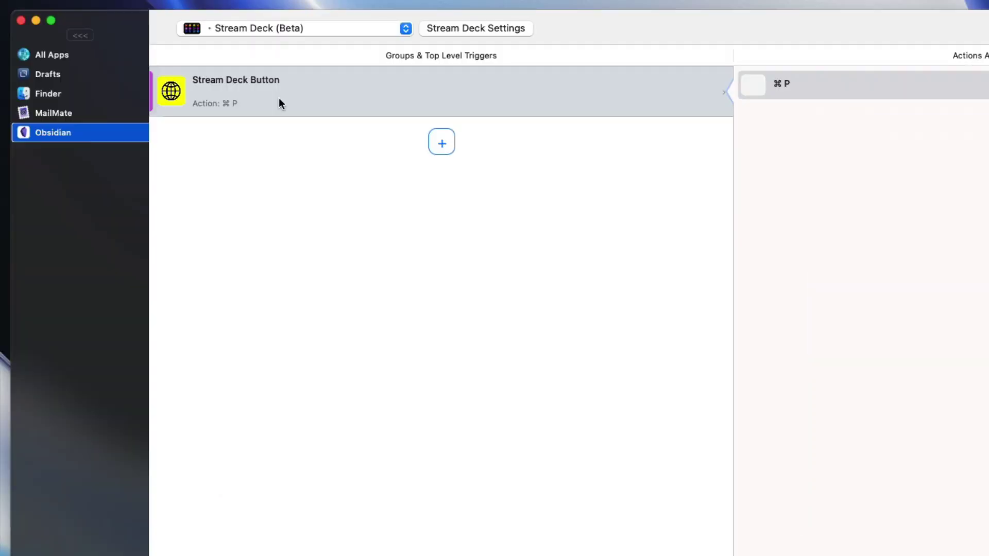
{"action": "left_click", "coordinate": [61, 93]}
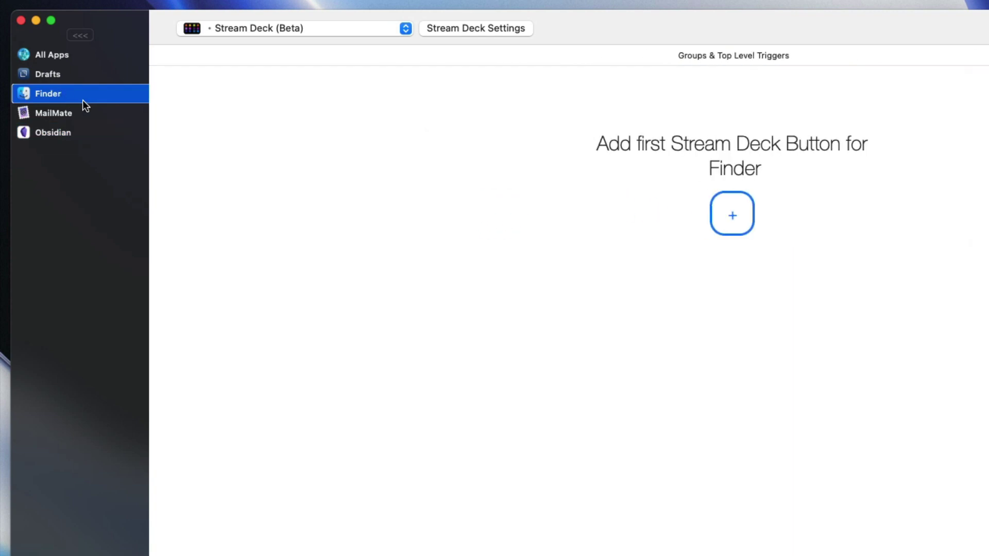
{"action": "left_click", "coordinate": [70, 73]}
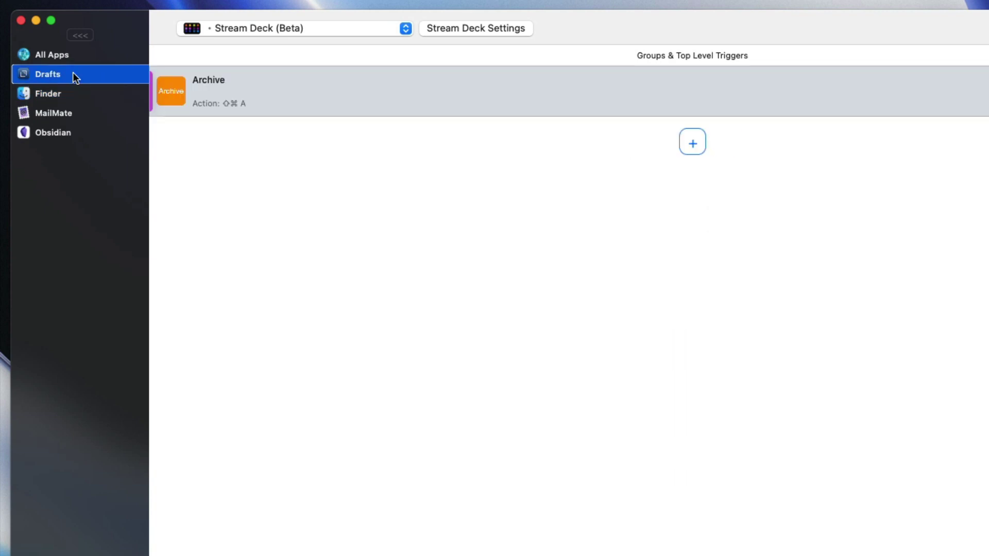
{"action": "left_click", "coordinate": [323, 92]}
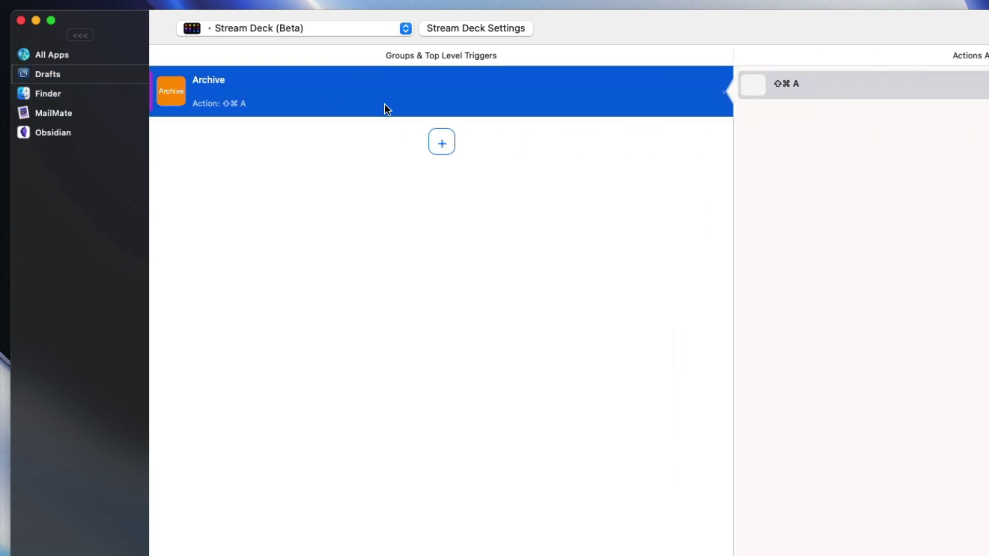
Add a button group under All Apps and set its icon to the SF Symbol message.and.waveform.fill.
{"action": "left_click", "coordinate": [51, 55]}
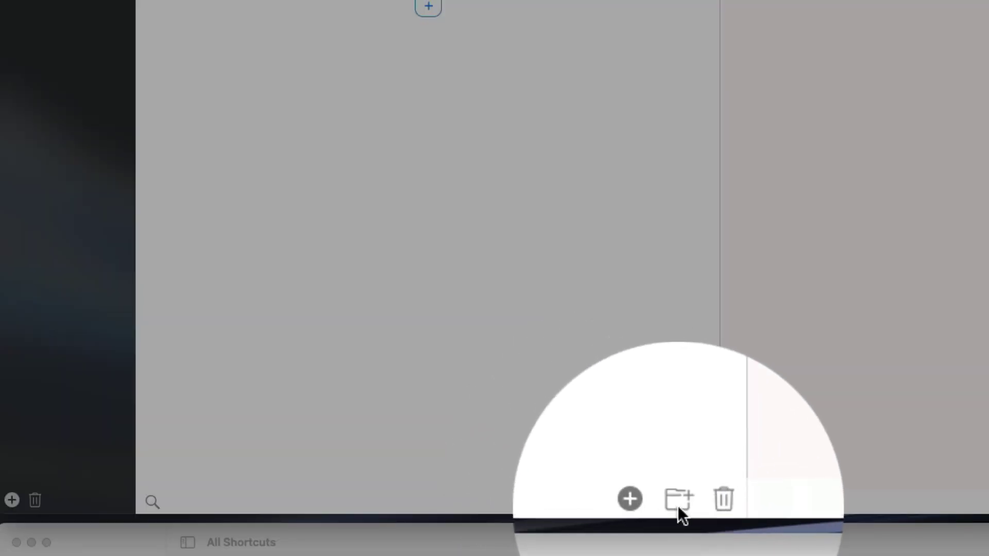
{"action": "left_click", "coordinate": [677, 502]}
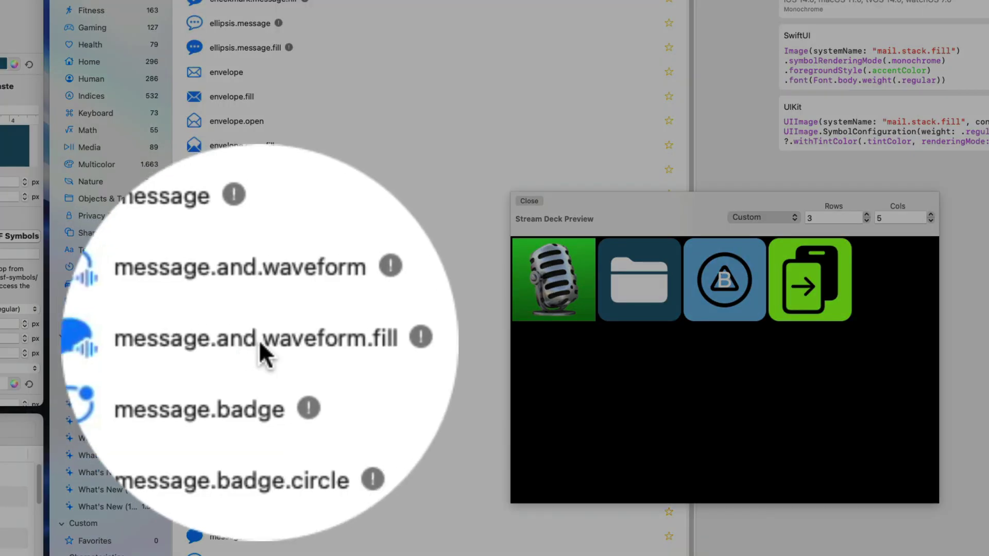
{"action": "left_click", "coordinate": [259, 341]}
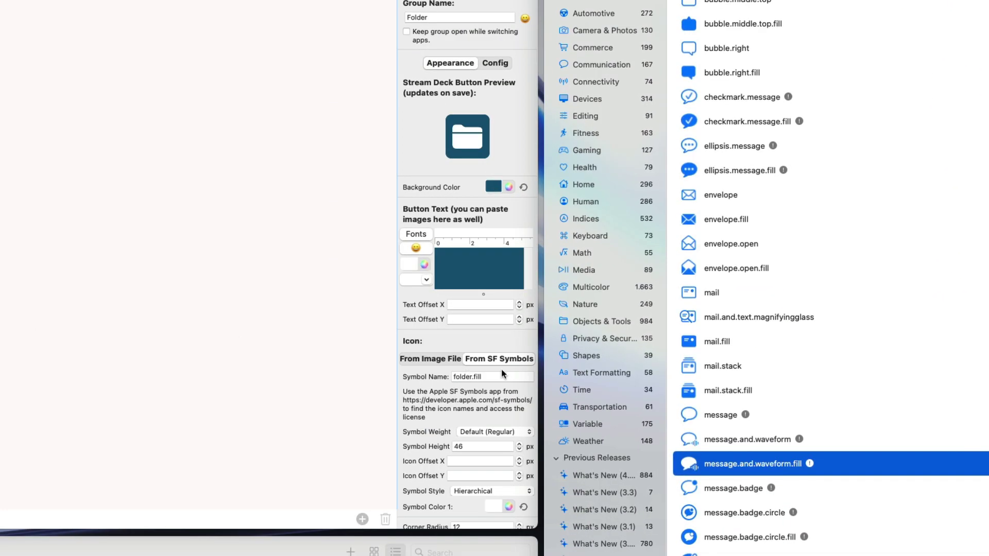
{"action": "left_click", "coordinate": [490, 376]}
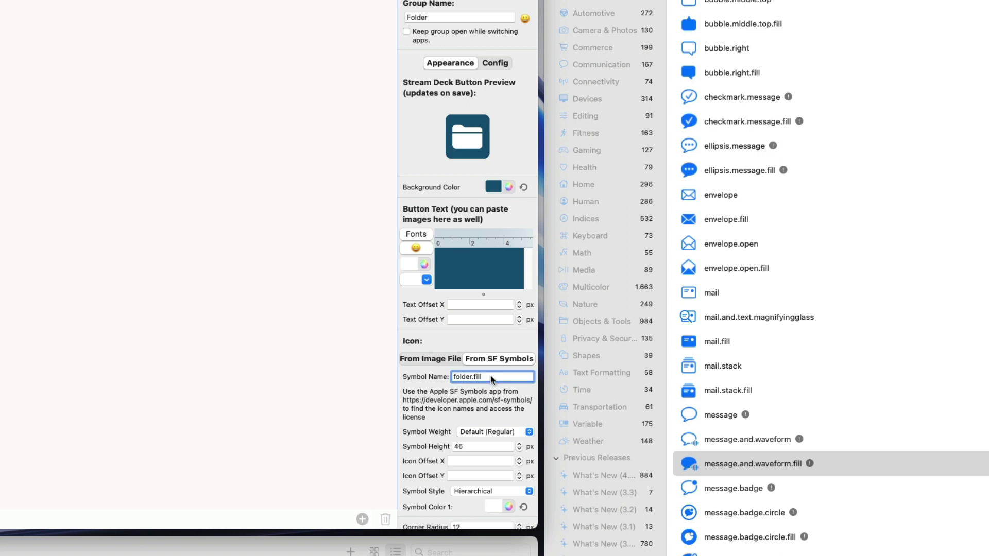
{"action": "left_click_drag", "start_coordinate": [490, 376], "coordinate": [439, 380]}
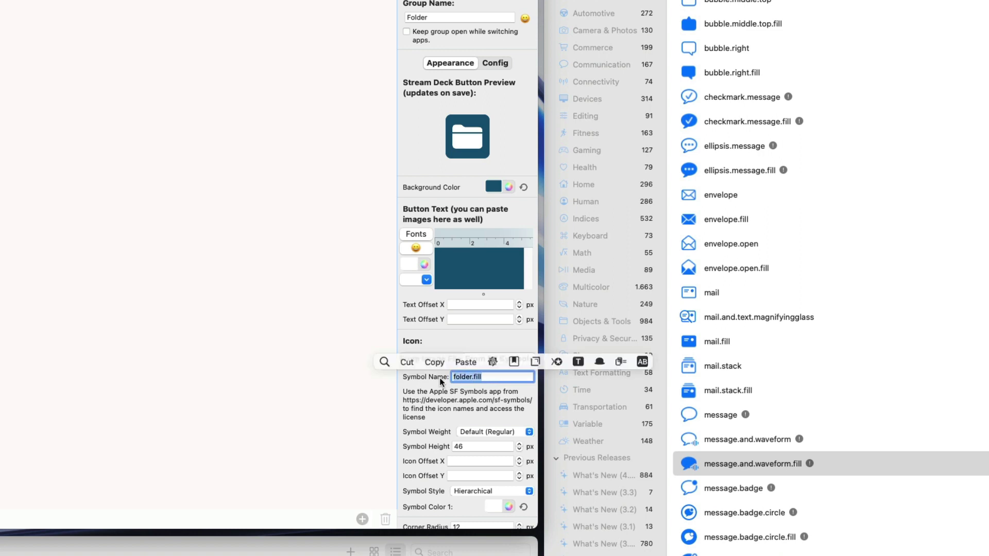
{"action": "type", "text": "message.and.waveform.fill"}
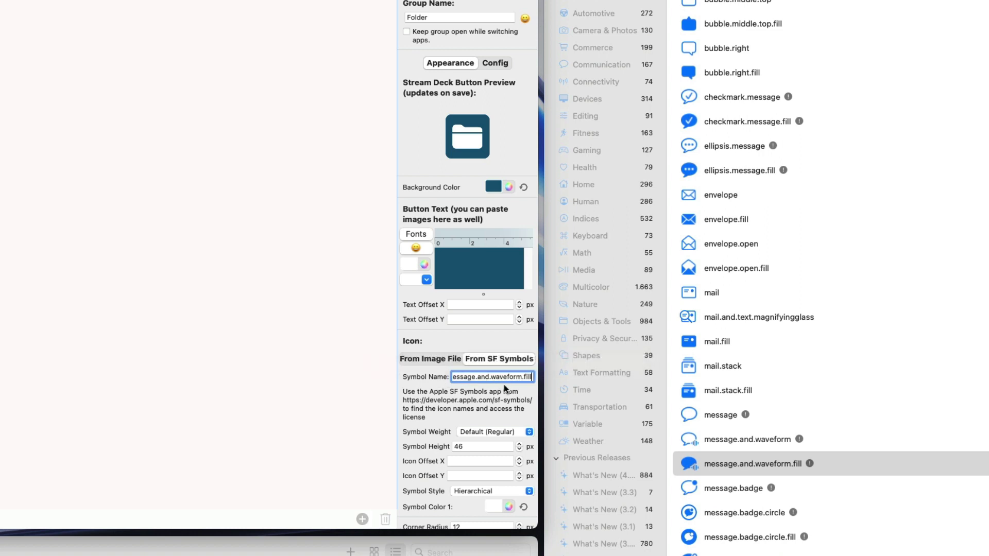
{"action": "left_click", "coordinate": [524, 188]}
{"action": "key", "text": "Tab"}
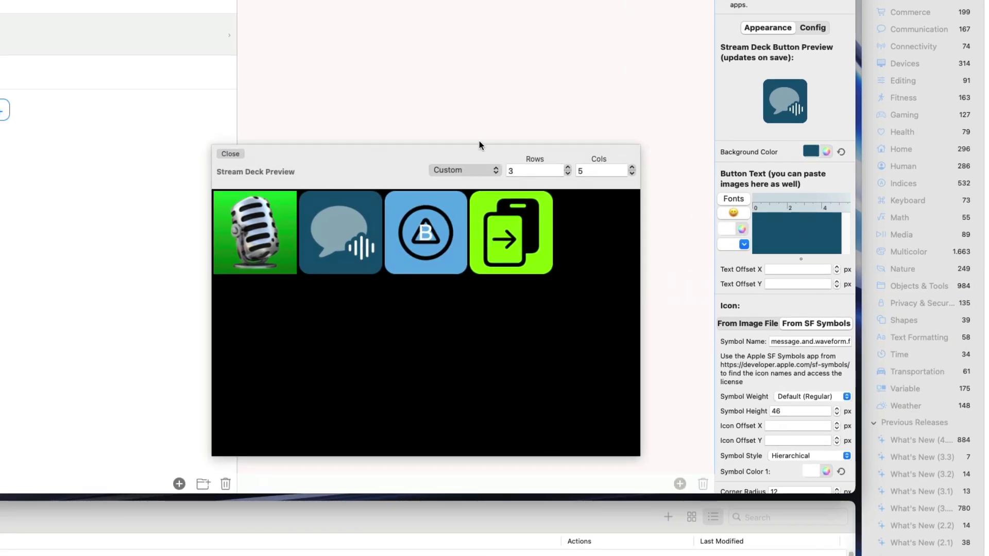
Set the folder group's background color to magenta using the color pencils.
{"action": "left_click", "coordinate": [810, 153]}
{"action": "left_click", "coordinate": [826, 151]}
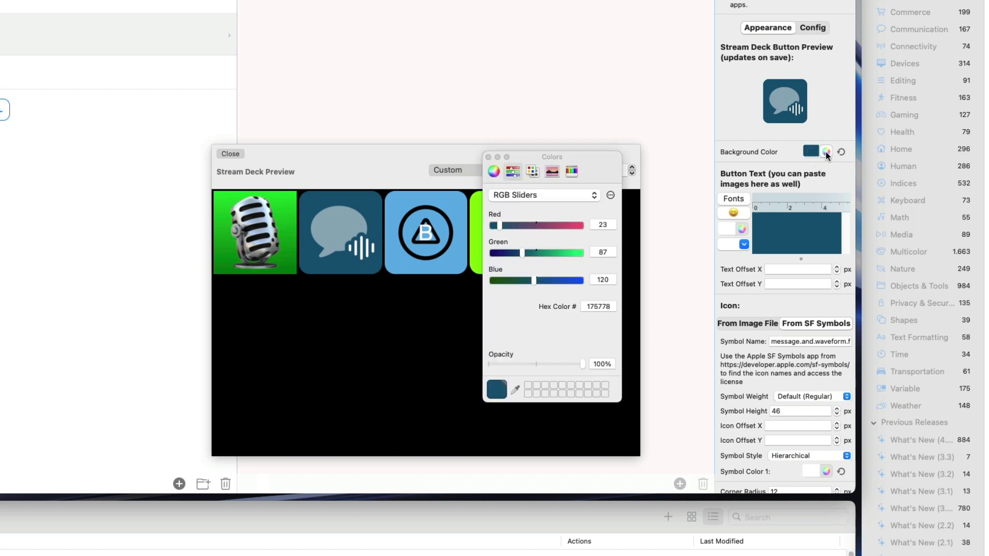
{"action": "left_click", "coordinate": [571, 171]}
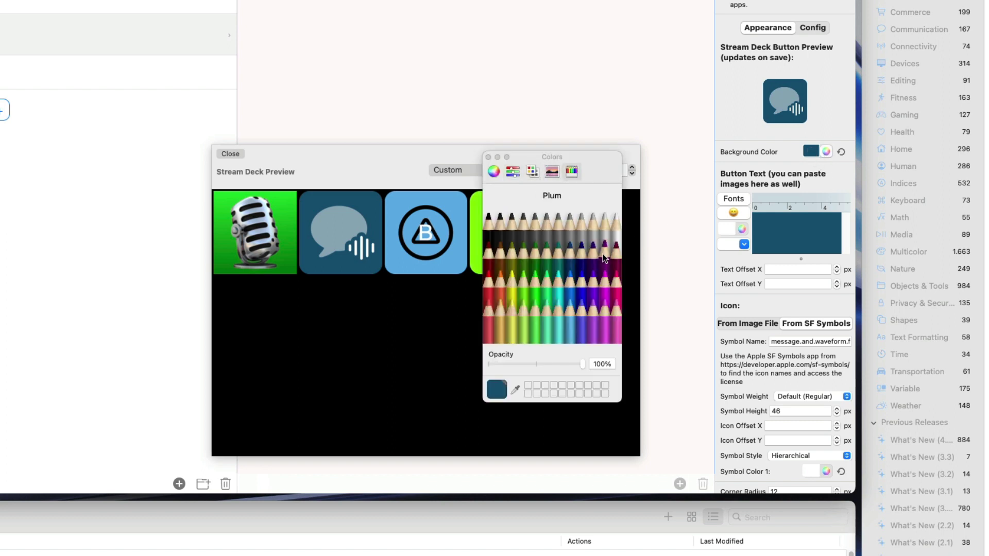
{"action": "left_click", "coordinate": [600, 286]}
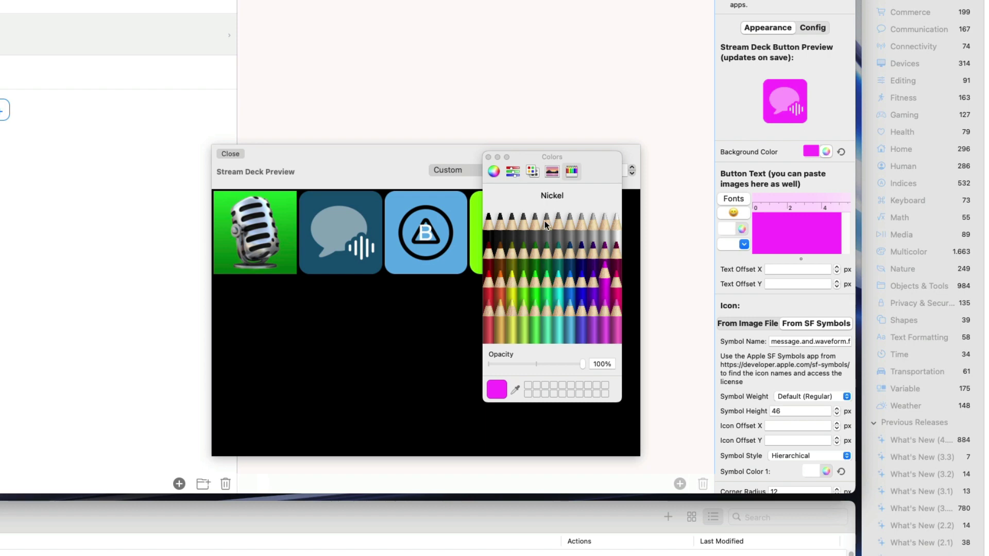
{"action": "left_click", "coordinate": [488, 157]}
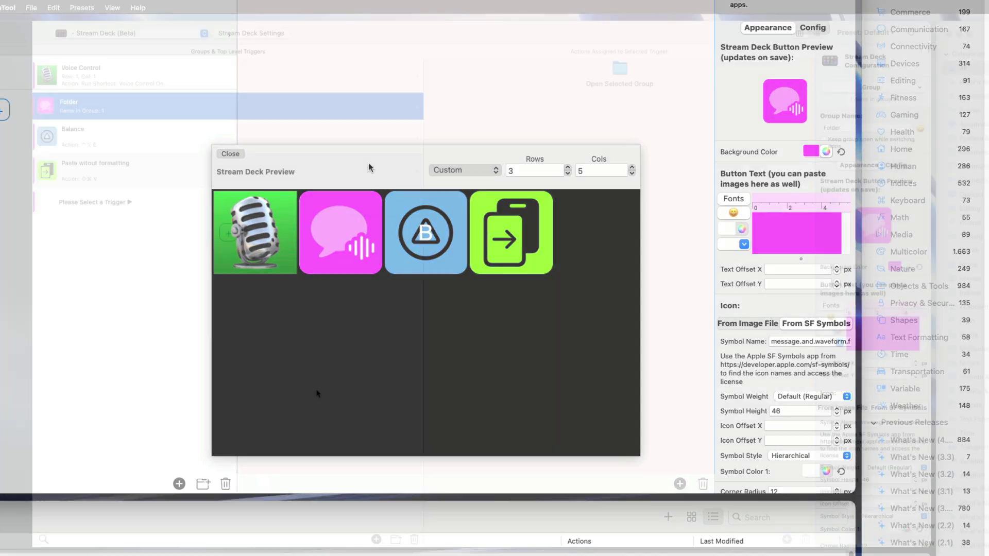
{"action": "key", "text": "Escape"}
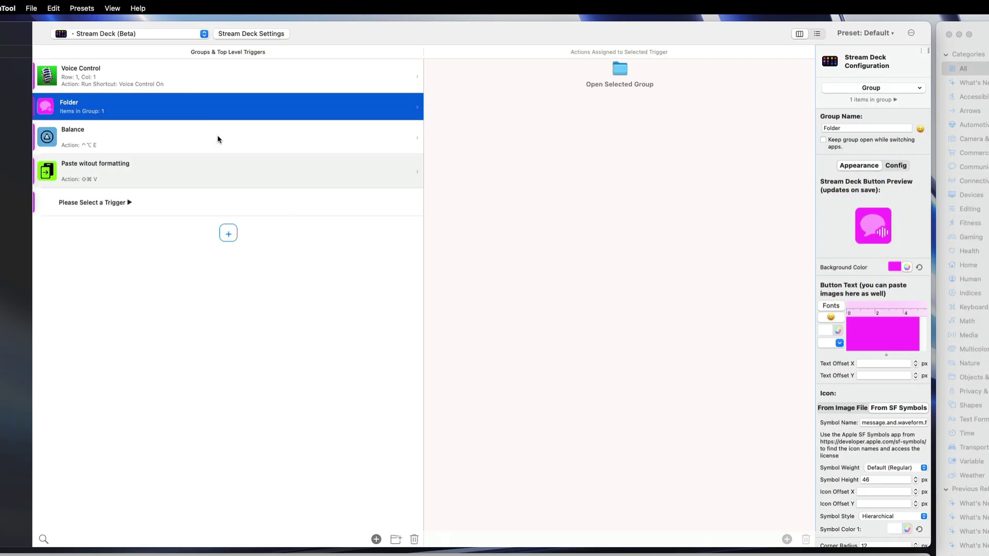
Open the folder group and add a normal Stream Deck button inside it.
{"action": "left_click", "coordinate": [620, 73]}
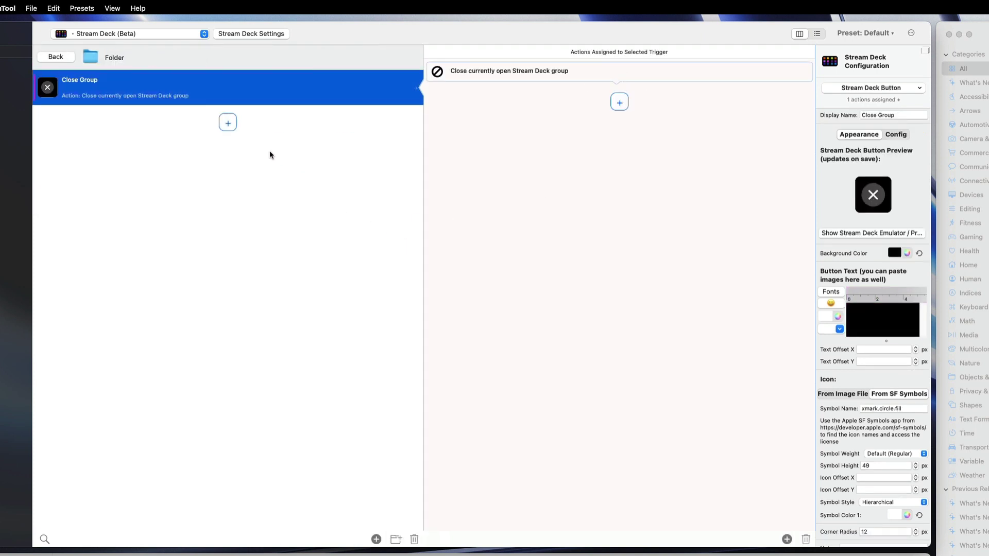
{"action": "left_click", "coordinate": [228, 124]}
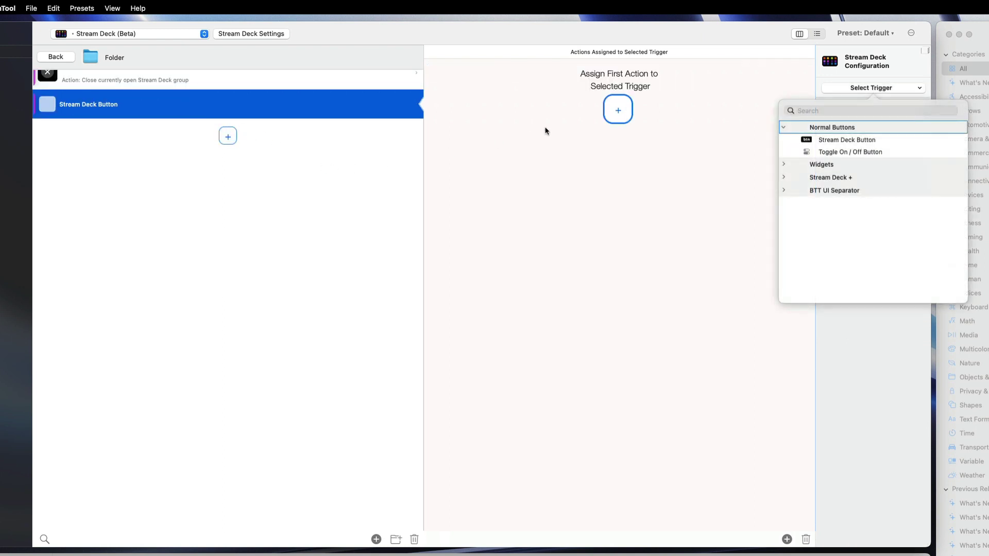
{"action": "left_click", "coordinate": [848, 141]}
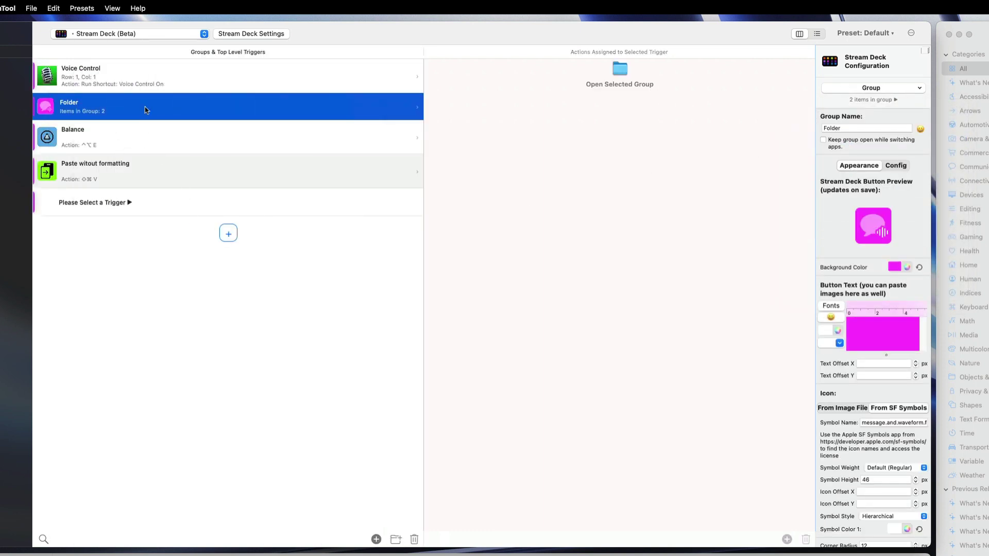
Assign the Launch Application / Open File action to the new button inside the folder group.
{"action": "left_click", "coordinate": [628, 71]}
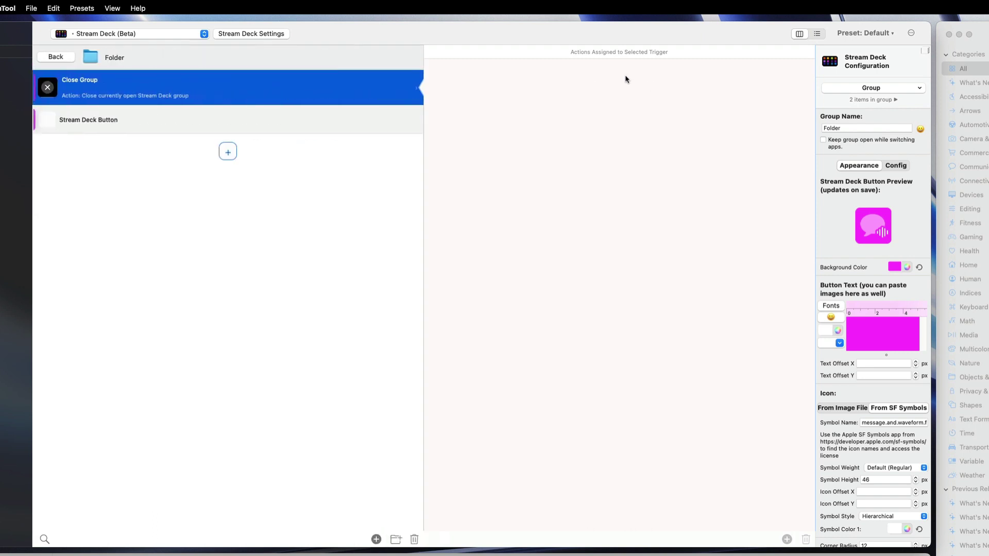
{"action": "left_click", "coordinate": [135, 120]}
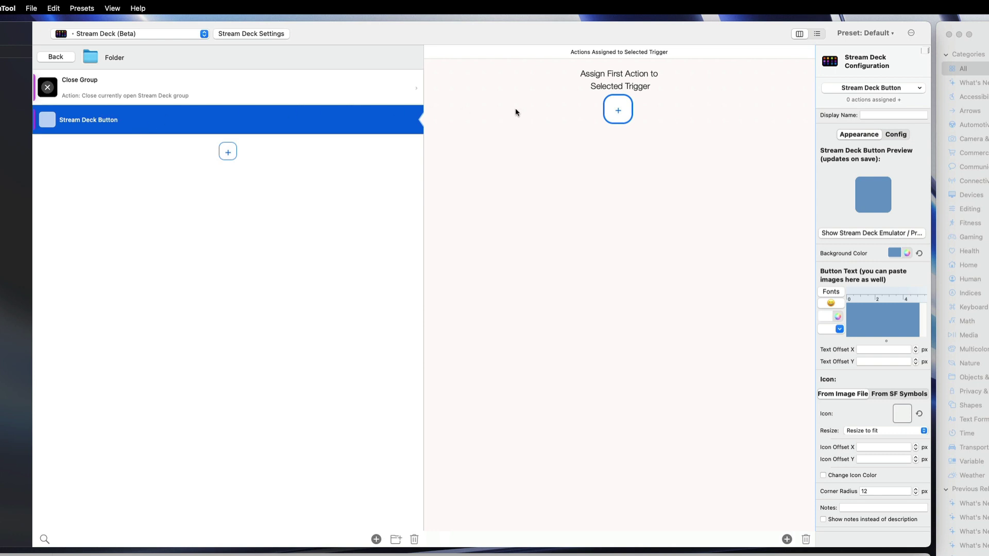
{"action": "left_click", "coordinate": [618, 111]}
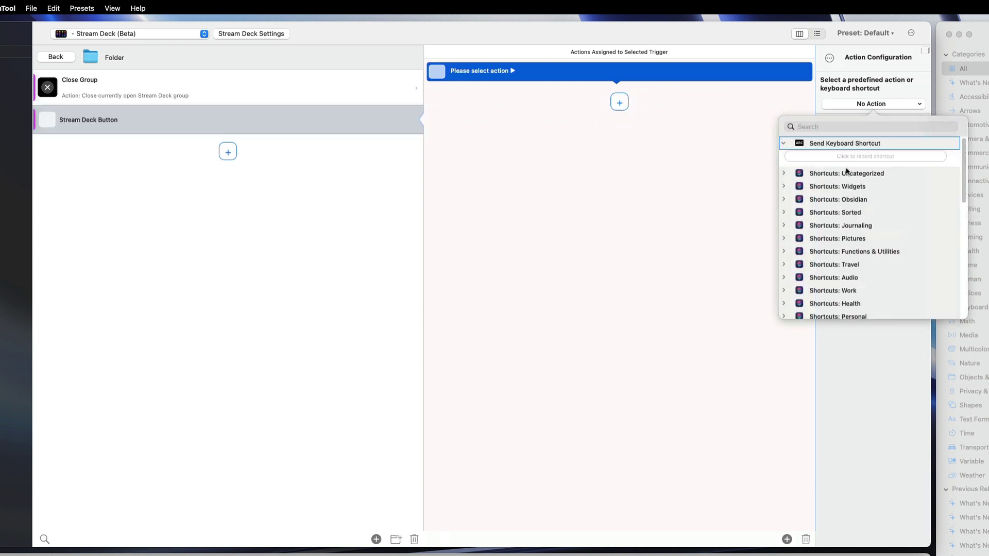
{"action": "scroll", "coordinate": [874, 223], "scroll_direction": "down", "scroll_amount": 10}
{"action": "scroll", "coordinate": [873, 222], "scroll_direction": "down", "scroll_amount": 4}
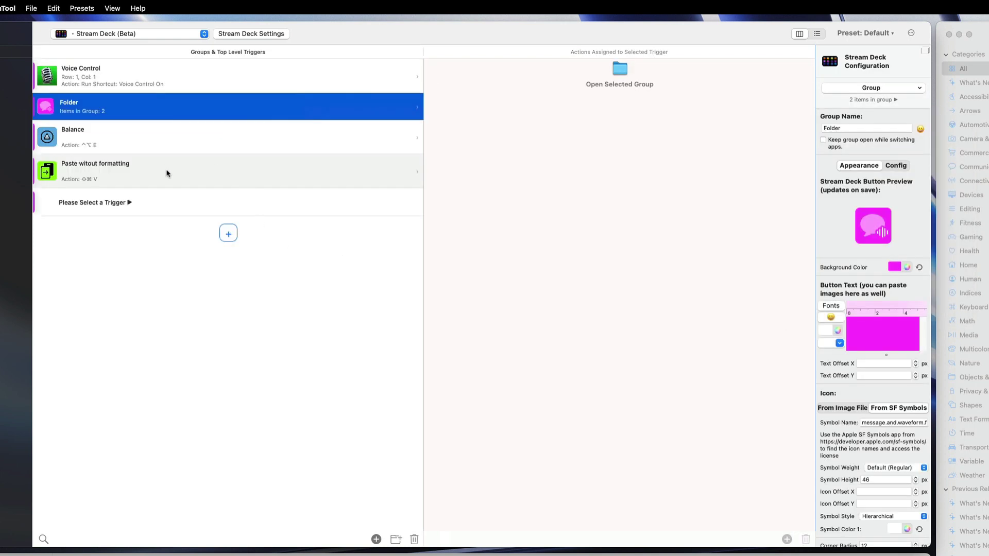
Choose Threema from the Applications folder as the app that the new button's action launches.
{"action": "left_click", "coordinate": [620, 72]}
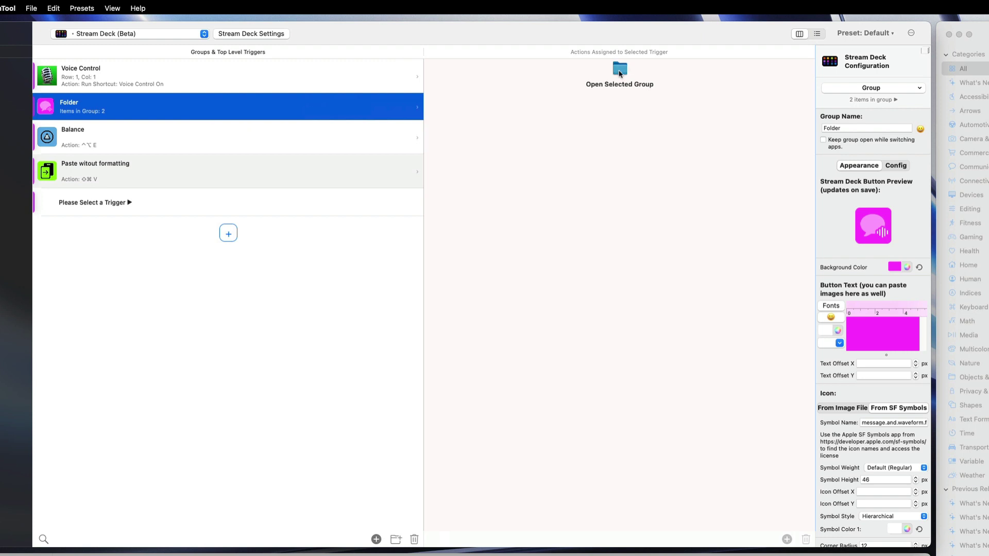
{"action": "left_click", "coordinate": [153, 122]}
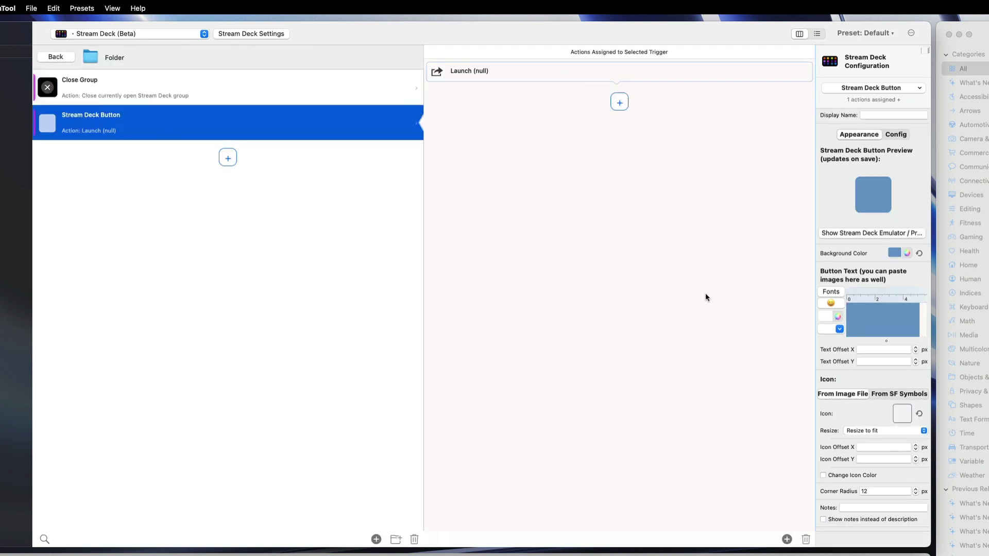
{"action": "left_click", "coordinate": [683, 155]}
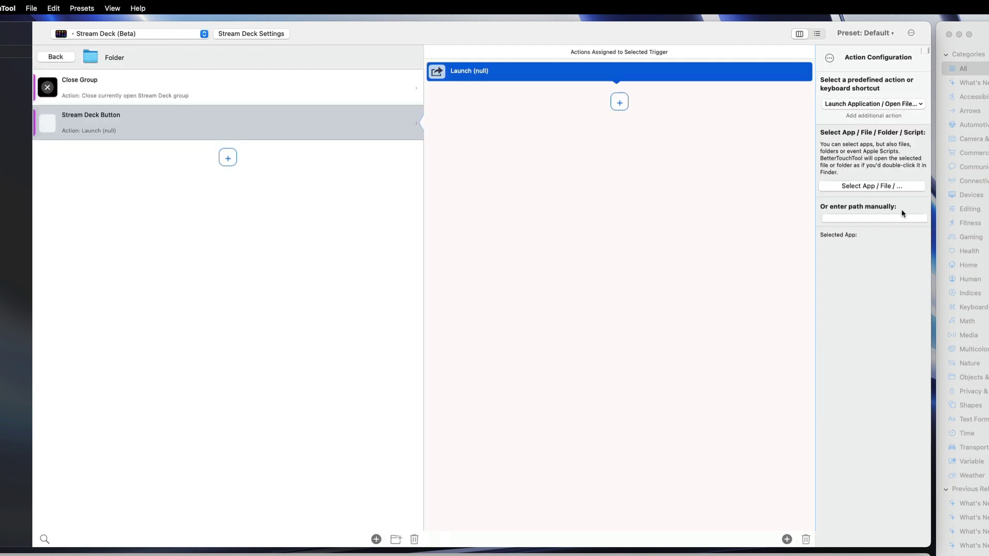
{"action": "left_click", "coordinate": [878, 188]}
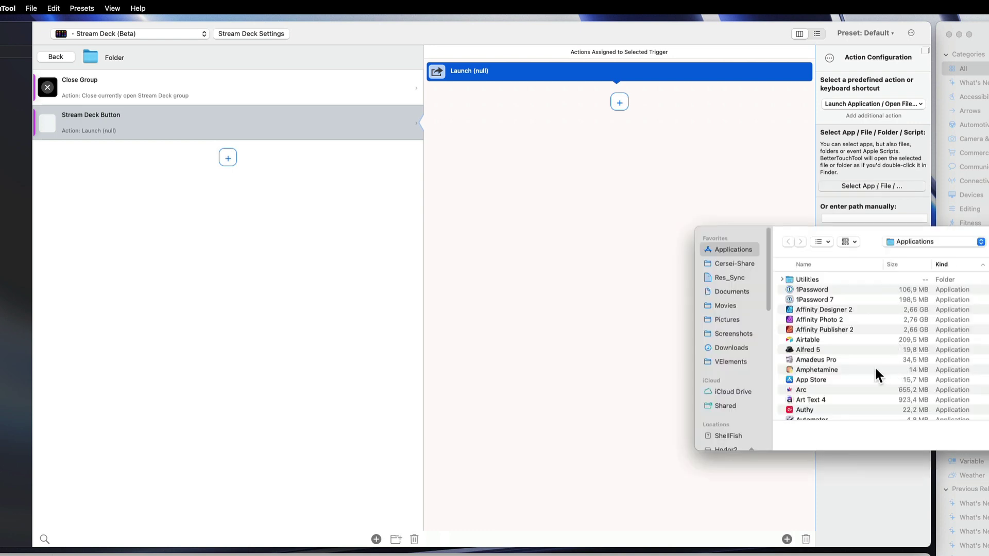
{"action": "scroll", "coordinate": [866, 367], "scroll_direction": "down", "scroll_amount": 20}
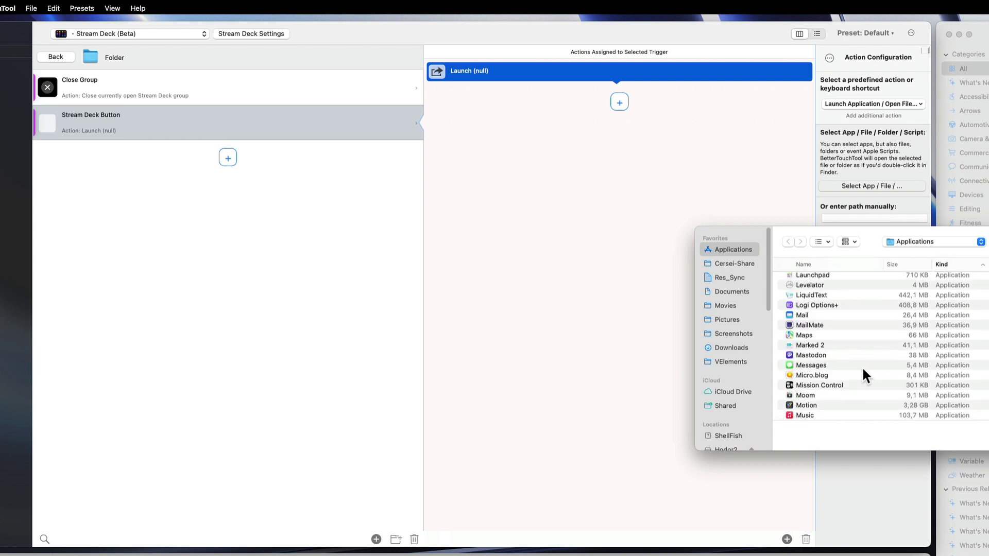
{"action": "scroll", "coordinate": [861, 366], "scroll_direction": "down", "scroll_amount": 5}
{"action": "scroll", "coordinate": [861, 366], "scroll_direction": "down", "scroll_amount": 3}
{"action": "scroll", "coordinate": [861, 366], "scroll_direction": "down", "scroll_amount": 15}
{"action": "type", "text": "thr"}
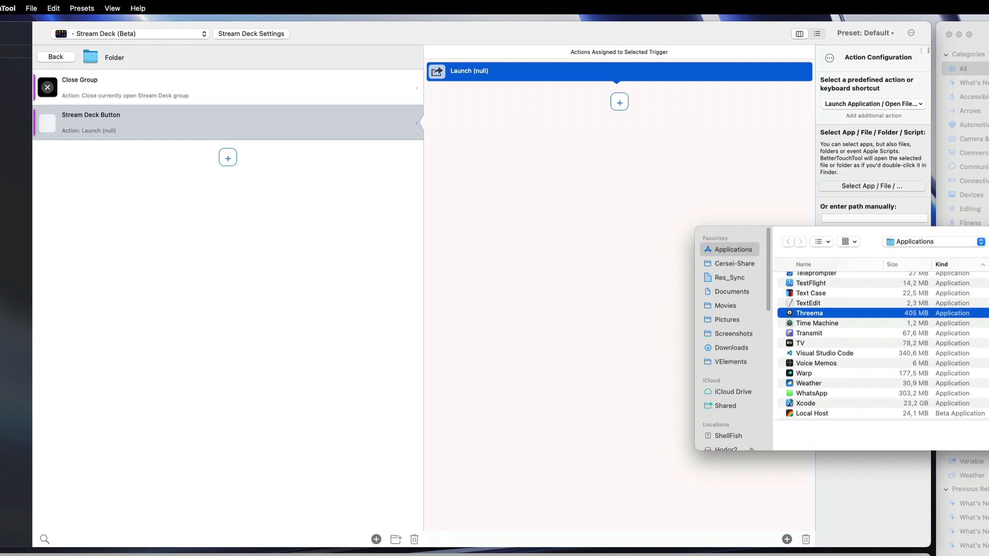
{"action": "key", "text": "Return"}
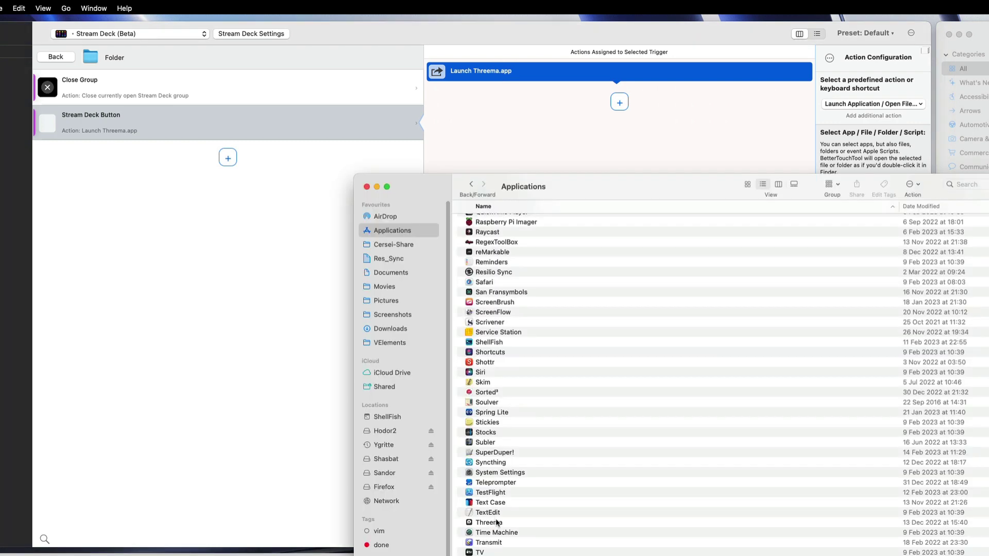
Copy the Threema app from Finder's Applications folder and create a new Preview image from the clipboard.
{"action": "left_click", "coordinate": [497, 522]}
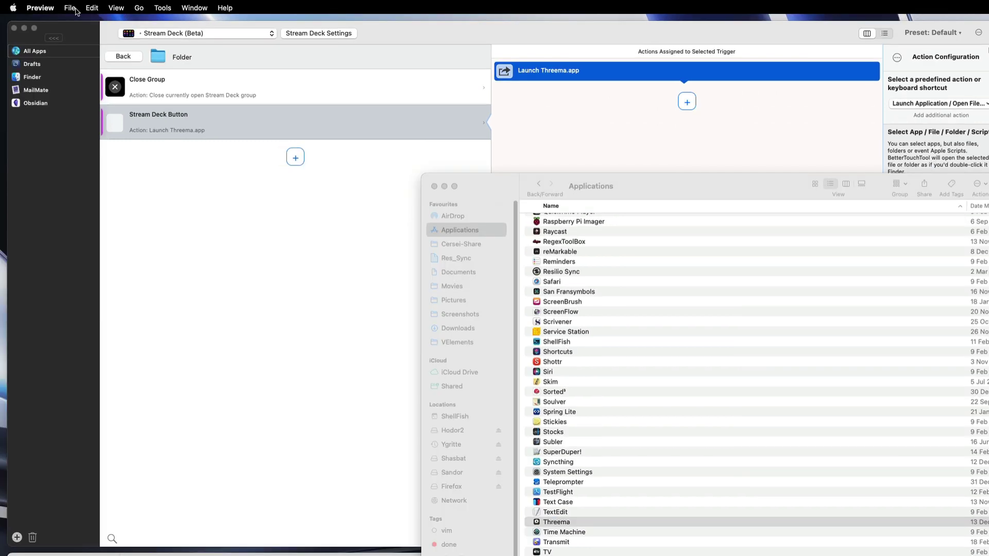
{"action": "left_click", "coordinate": [2, 8]}
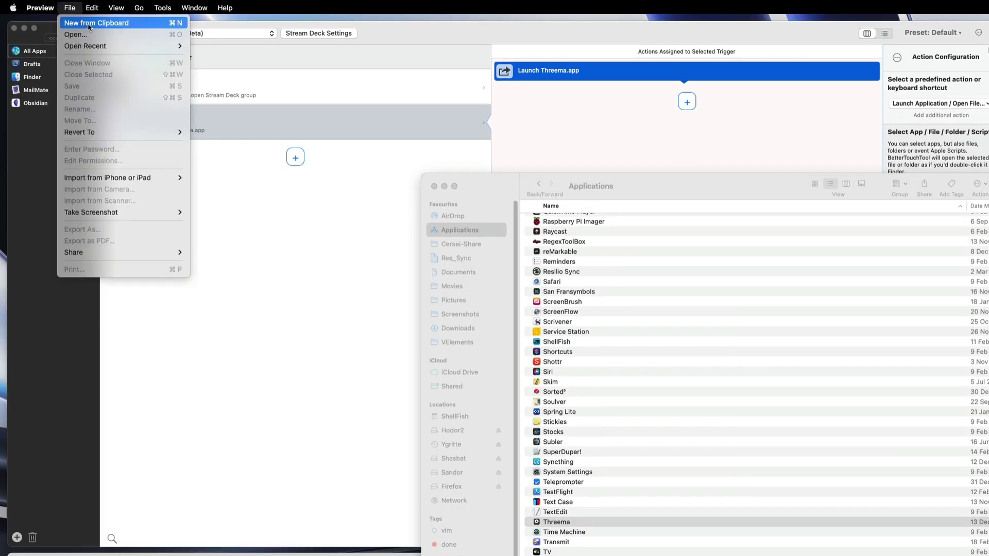
{"action": "left_click", "coordinate": [89, 24]}
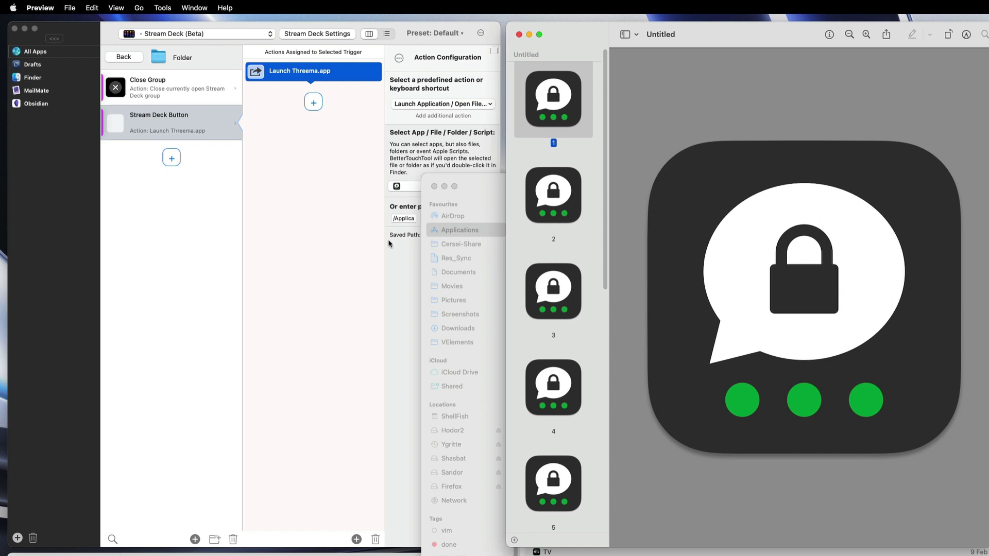
Export the image as a PNG named "threema icon" with the tag "icon" to the Pictures folder, and quit Preview.
{"action": "left_click", "coordinate": [70, 10]}
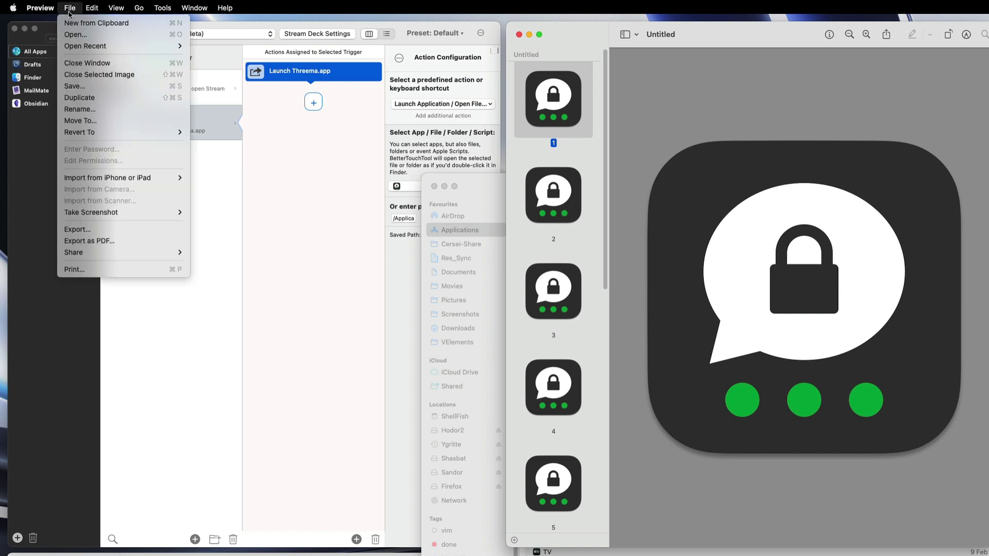
{"action": "left_click", "coordinate": [102, 229]}
{"action": "type", "text": "thr"}
{"action": "left_click", "coordinate": [737, 238]}
{"action": "type", "text": "icon"}
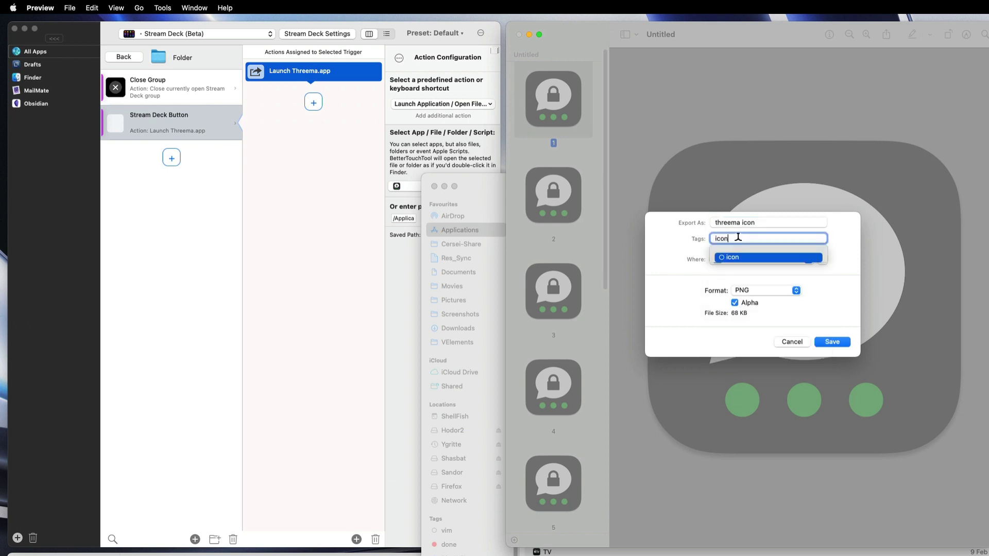
{"action": "left_click", "coordinate": [753, 257]}
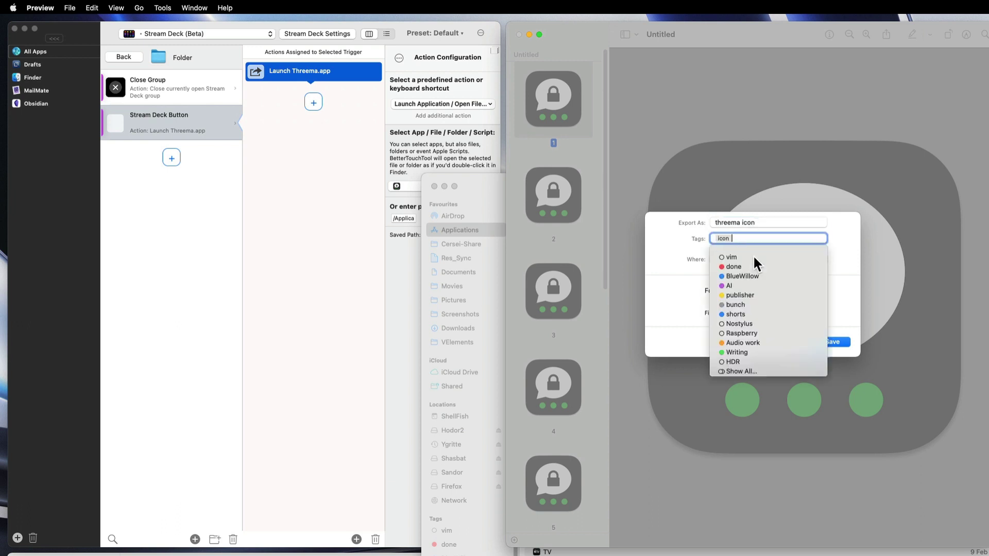
{"action": "left_click", "coordinate": [849, 245]}
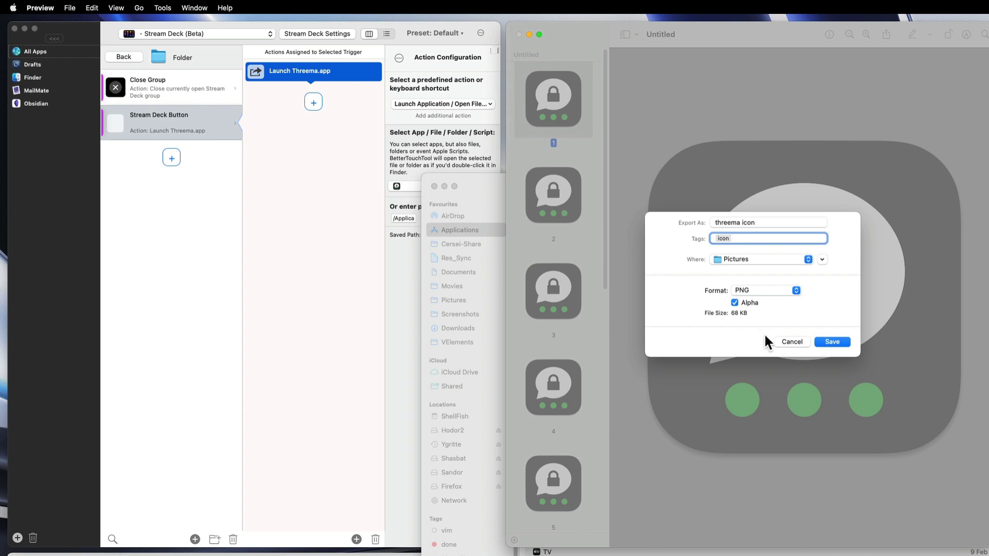
{"action": "left_click", "coordinate": [831, 342]}
{"action": "key", "text": "super+q"}
Set the "threema icon" image from Finder's Pictures folder as the icon of the Launch Threema button in BetterTouchTool.
{"action": "left_click", "coordinate": [454, 300]}
{"action": "scroll", "coordinate": [774, 334], "scroll_direction": "up", "scroll_amount": 3}
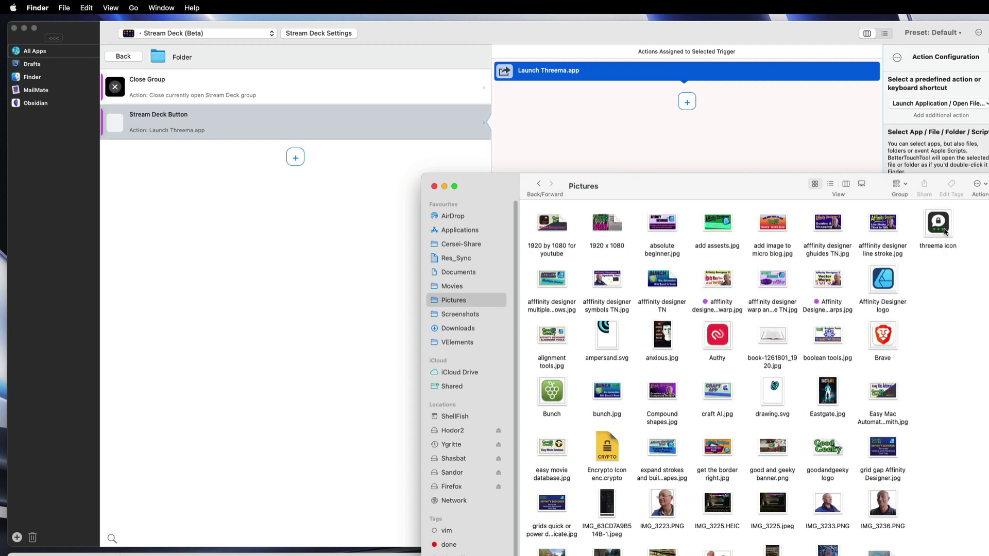
{"action": "left_click", "coordinate": [309, 170]}
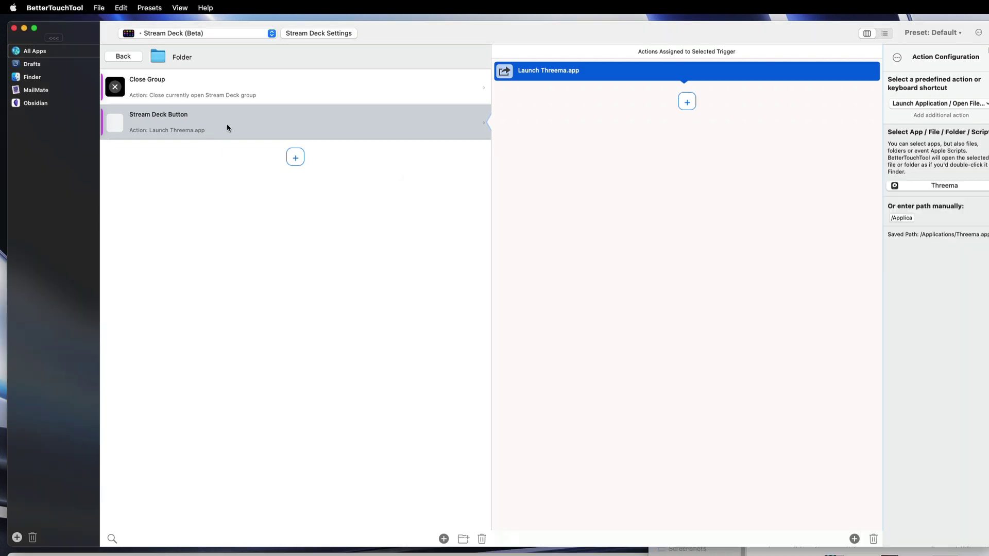
{"action": "left_click", "coordinate": [227, 124]}
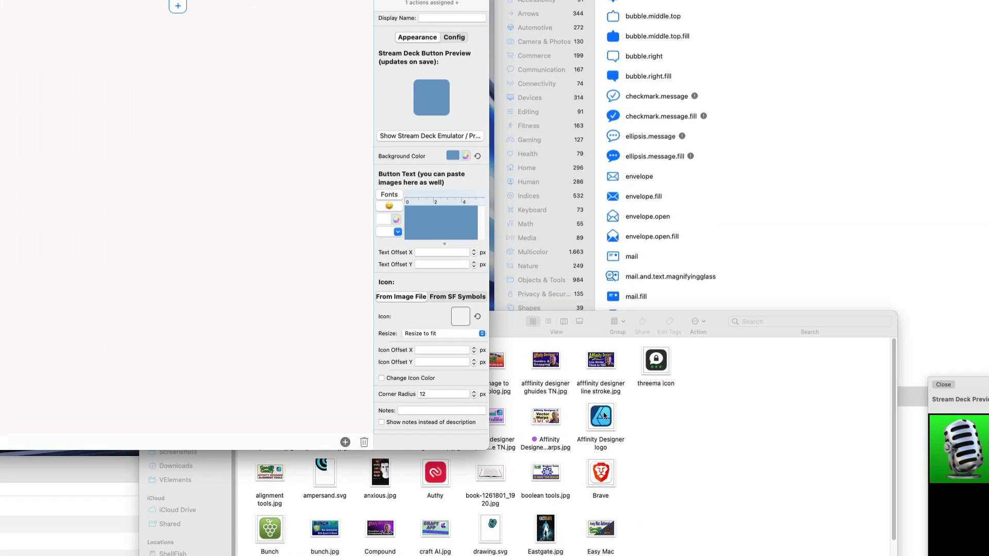
{"action": "left_click", "coordinate": [657, 364]}
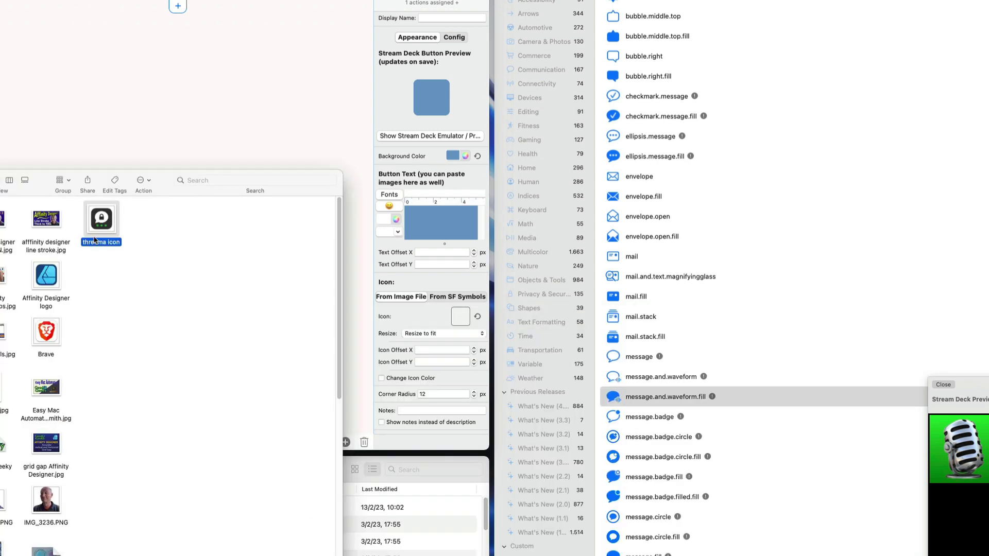
{"action": "left_click_drag", "start_coordinate": [103, 217], "coordinate": [460, 316]}
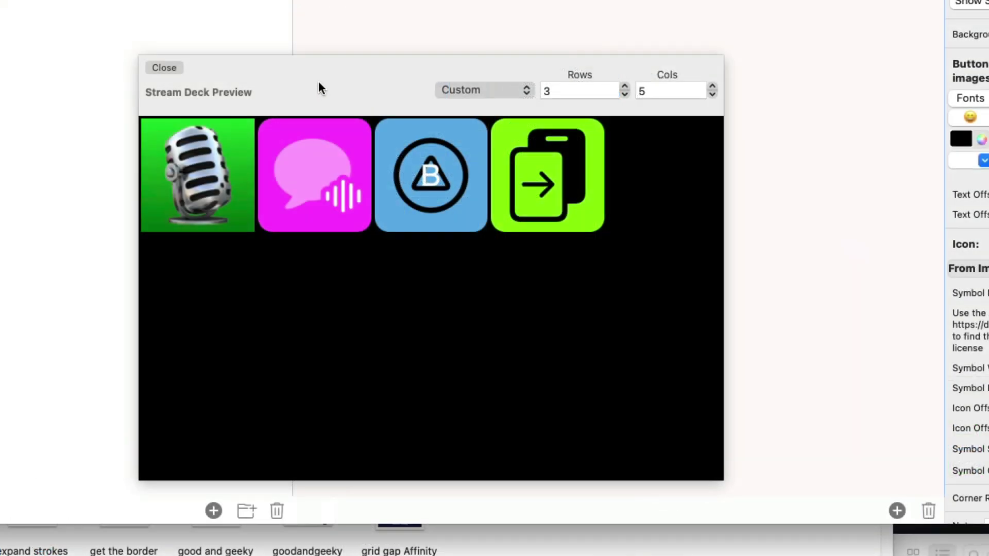
Test the folder group in the Stream Deck preview by opening it and closing it again.
{"action": "left_click", "coordinate": [327, 188]}
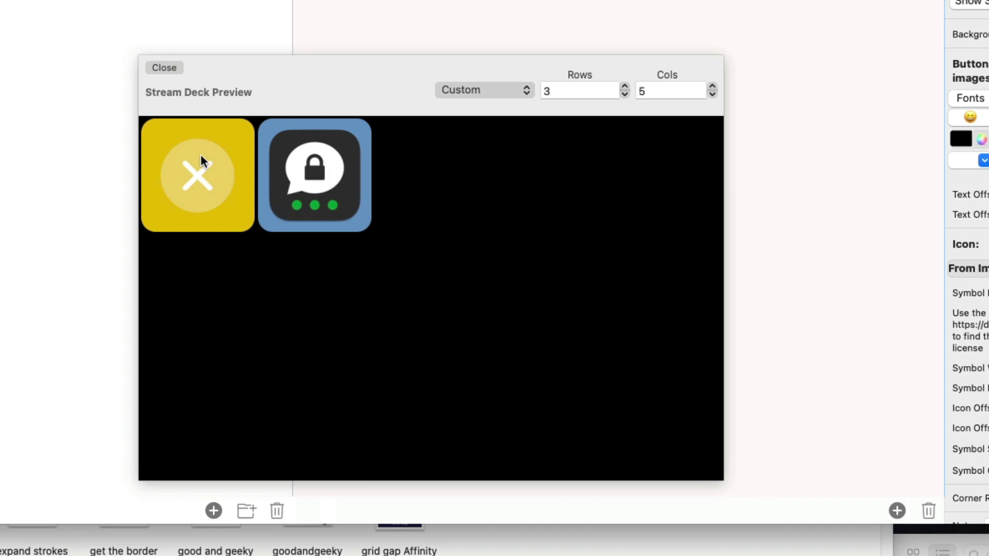
{"action": "left_click", "coordinate": [195, 190]}
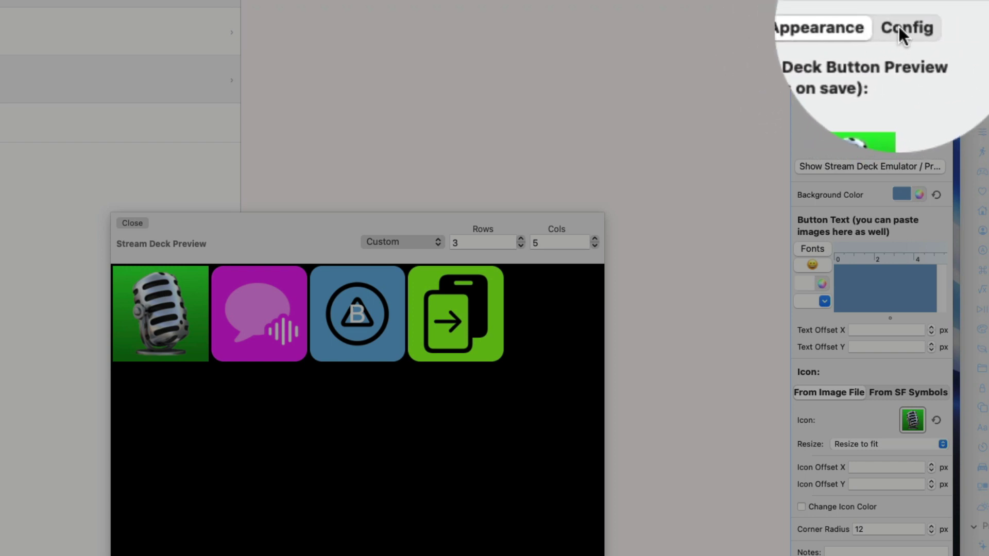
Show the microphone button's configuration options for fixed row and column positioning.
{"action": "left_click", "coordinate": [899, 26]}
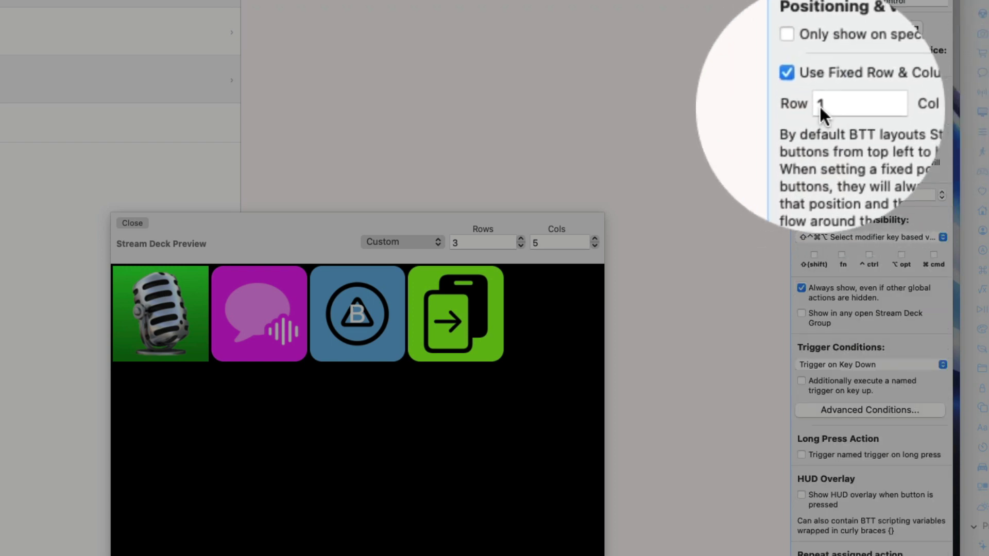